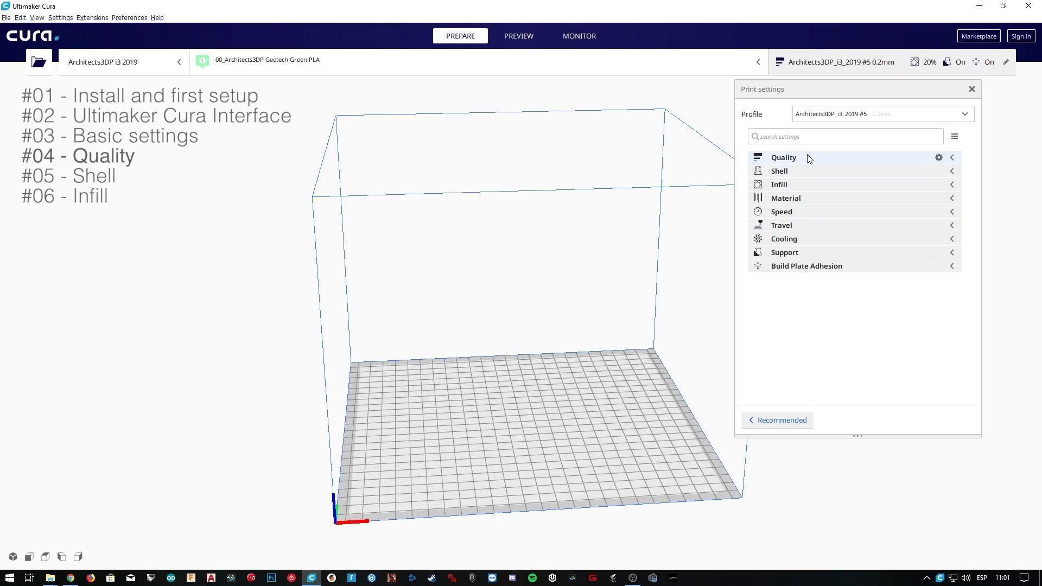
Expand the Quality, Shell and Infill categories to reveal 20% infill density with the Grid pattern.
click(808, 157)
click(804, 159)
click(800, 171)
click(800, 171)
click(797, 184)
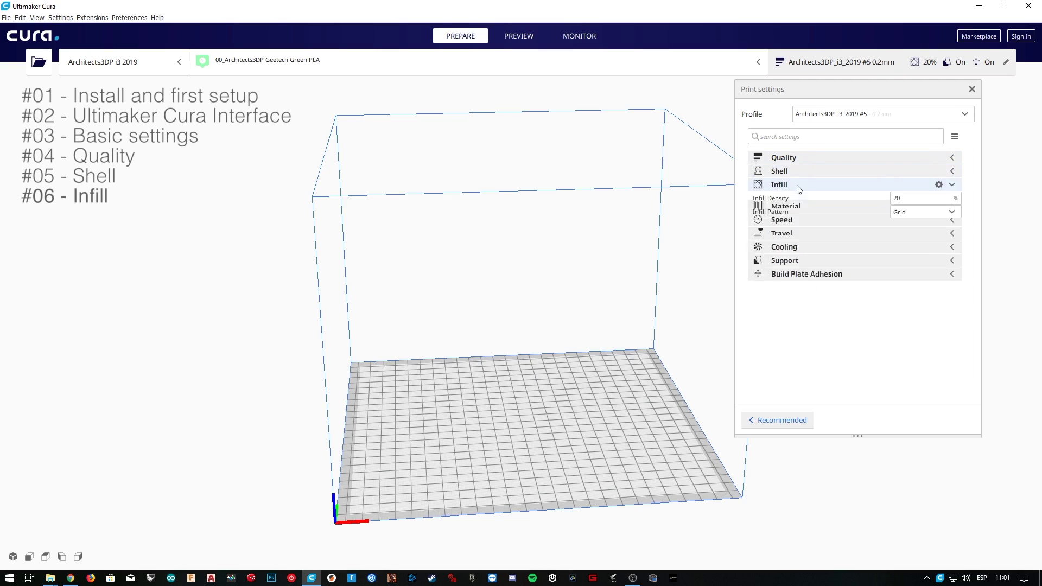
mouse_move(790, 205)
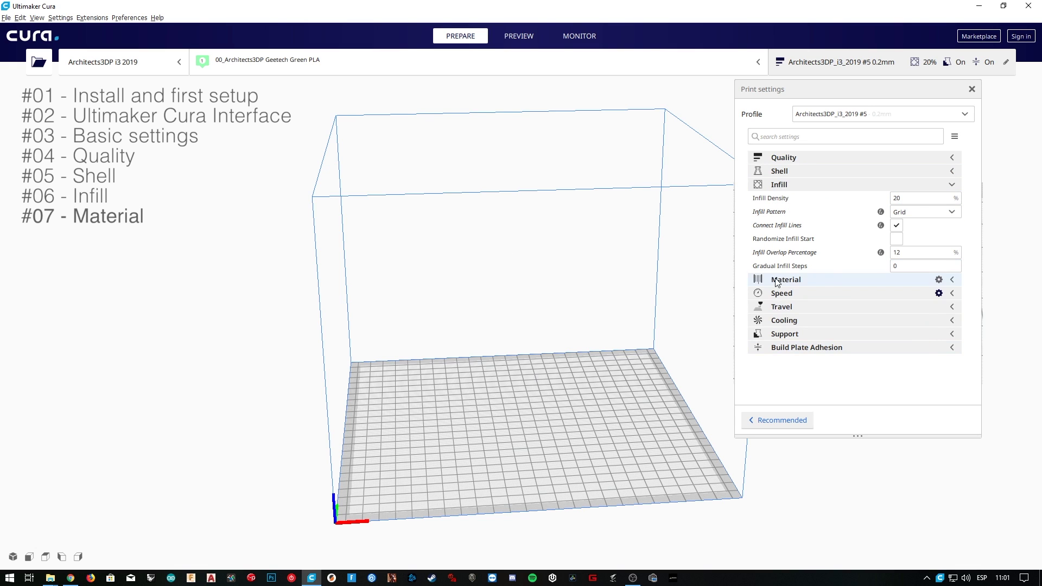
click(792, 284)
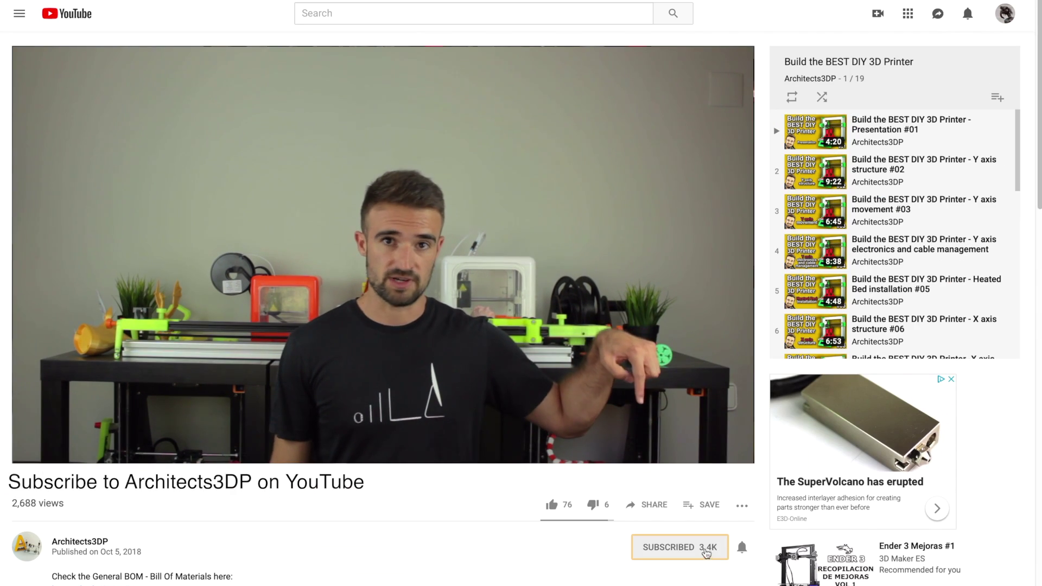
Enable notifications with the bell icon beside the SUBSCRIBED button.
click(742, 549)
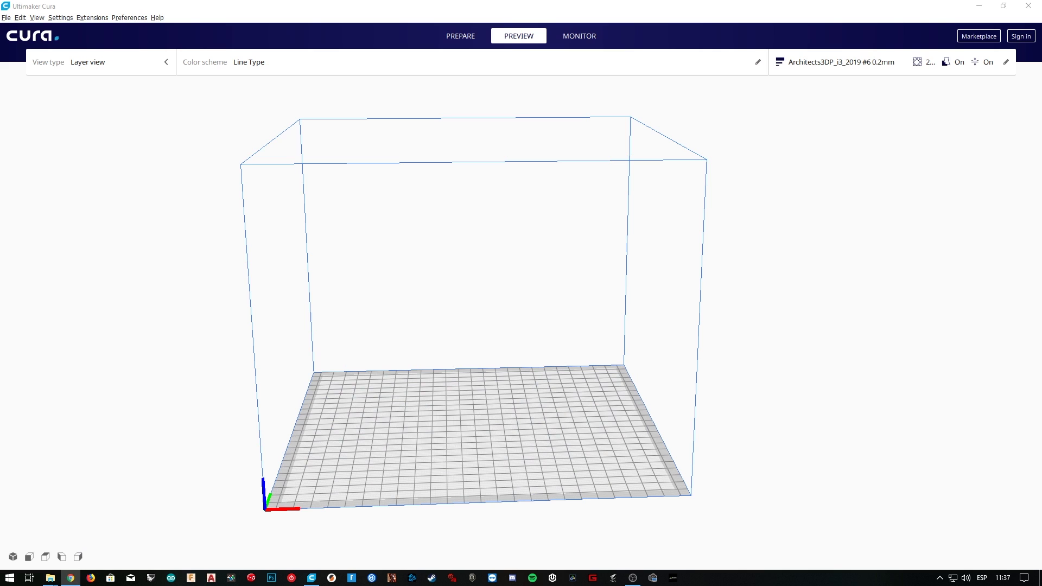
Select the 3DBenchy boat and zoom and orbit the view around it.
click(481, 412)
scroll(481, 418, up, 5)
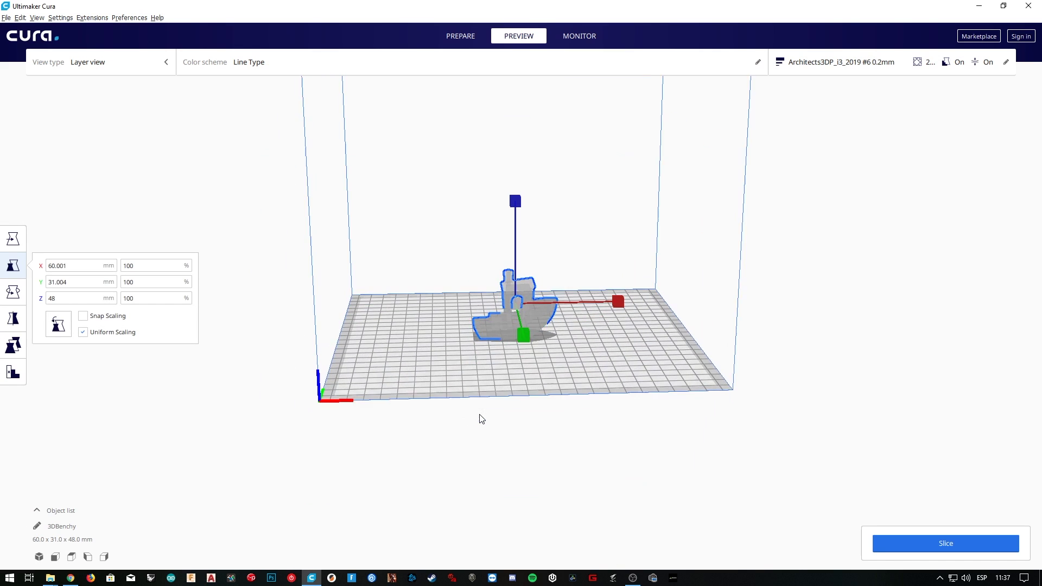
scroll(535, 328, up, 3)
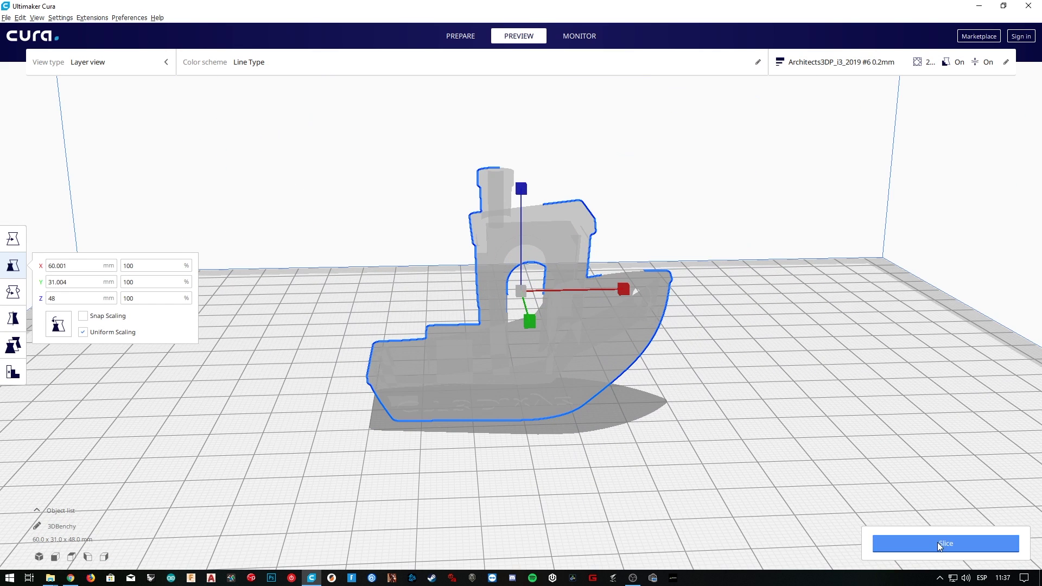
right_drag(595, 379, 644, 369)
scroll(568, 157, up, 3)
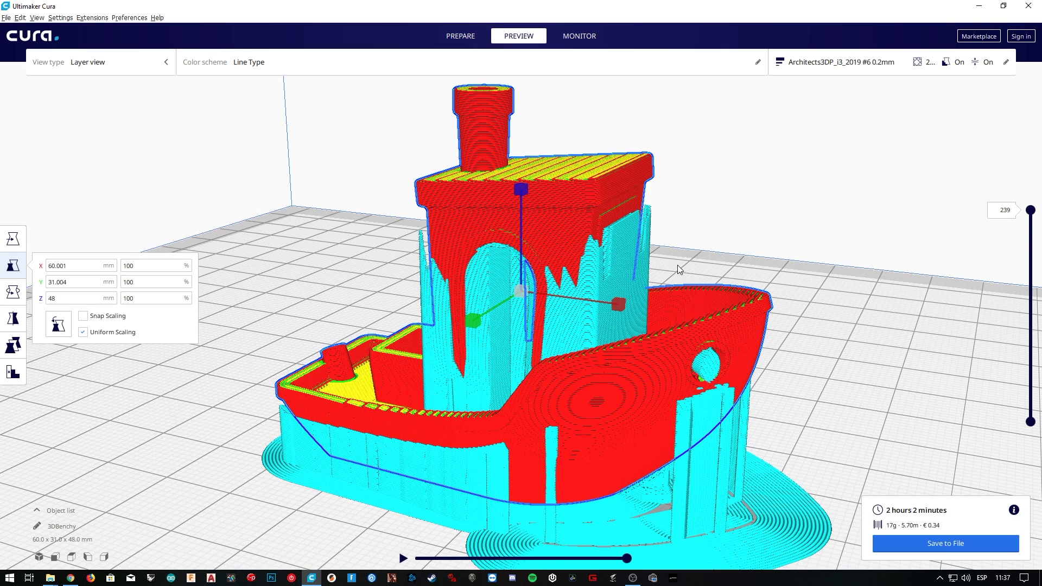
Untick Generate Support so the boat re-slices to 1 hour 40 minutes and 13g.
click(888, 63)
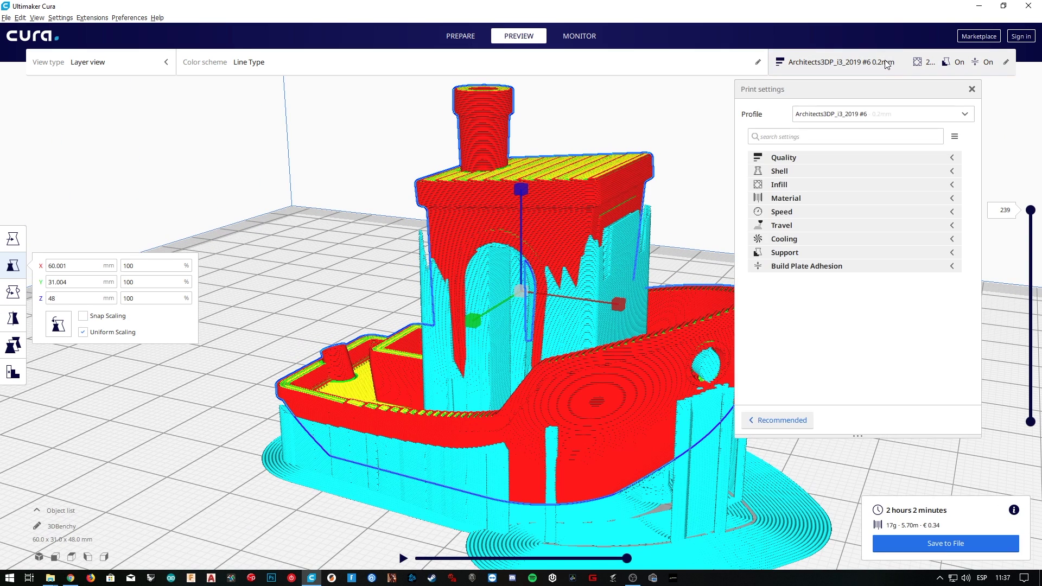
click(784, 253)
key(alt+Tab)
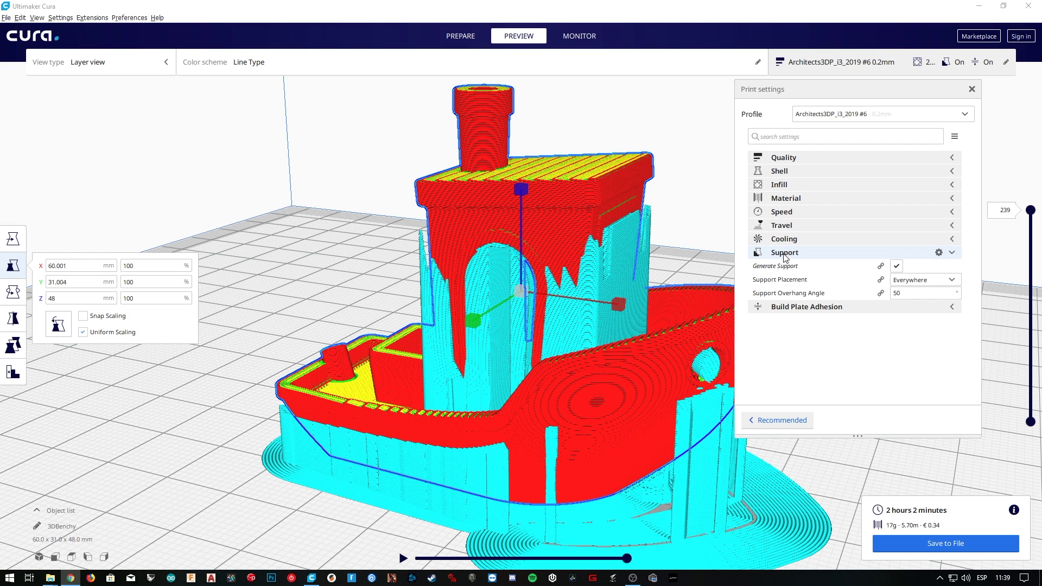
click(896, 265)
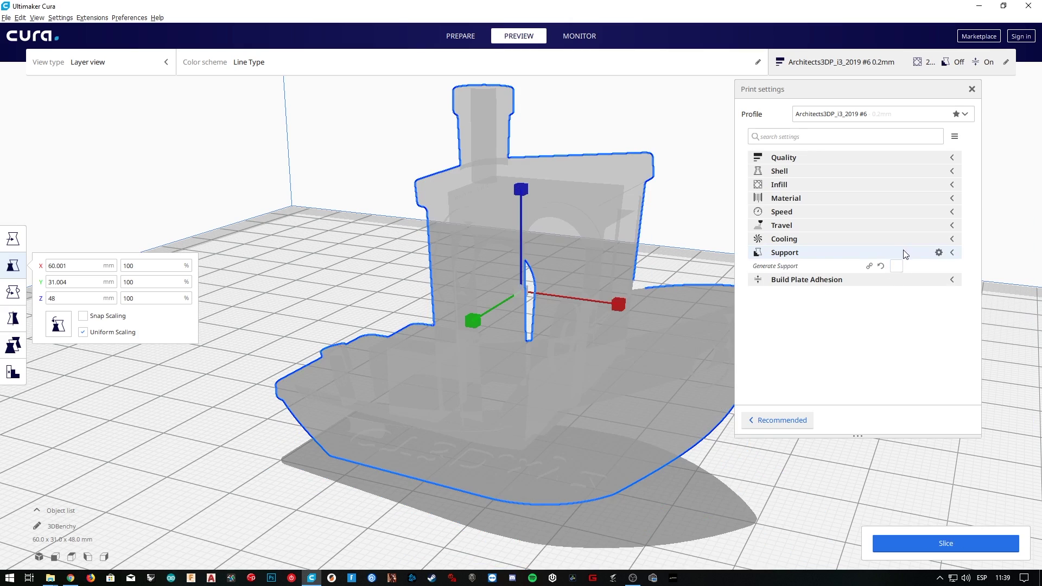
click(814, 253)
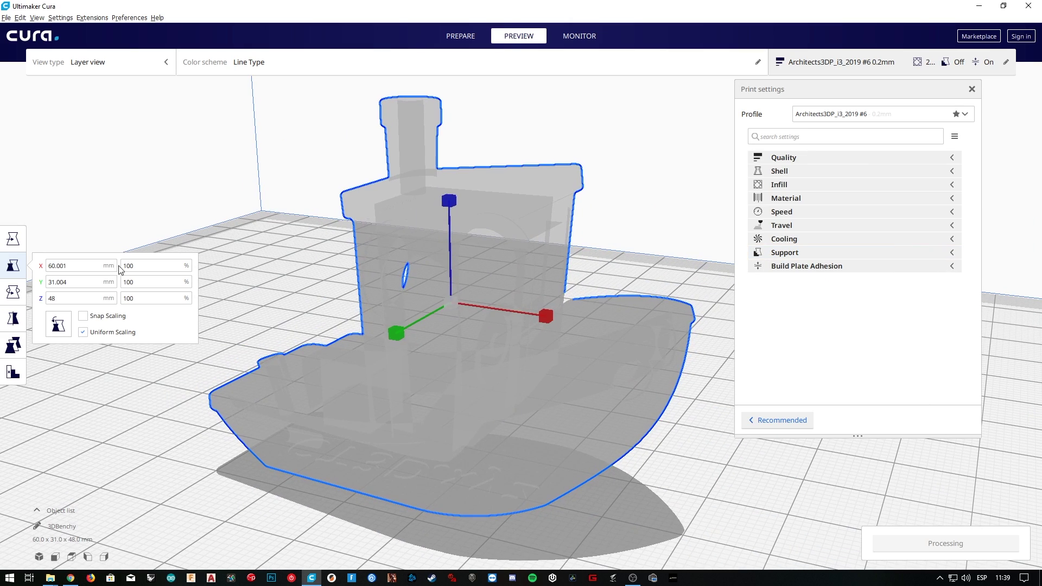
click(273, 320)
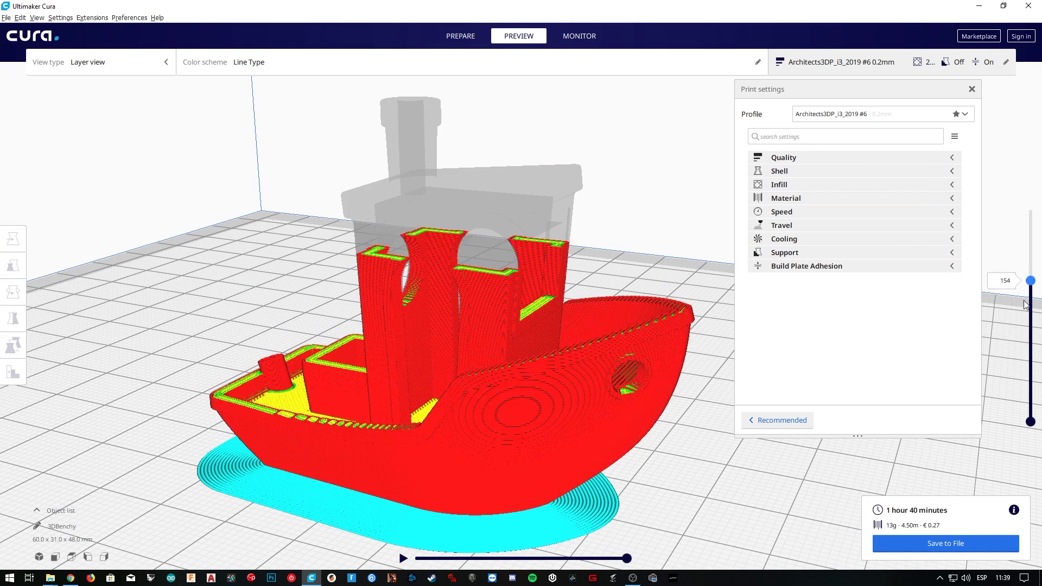
key(alt+Tab)
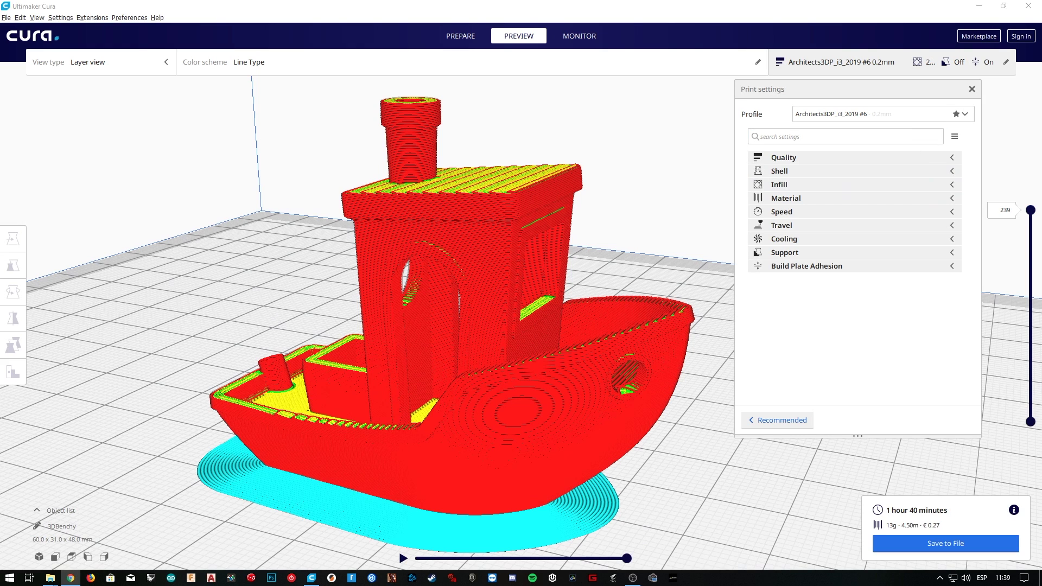
Expand Material (200 °C printing, 40 °C build plate) and toggle Enable Retraction off and back on.
click(789, 198)
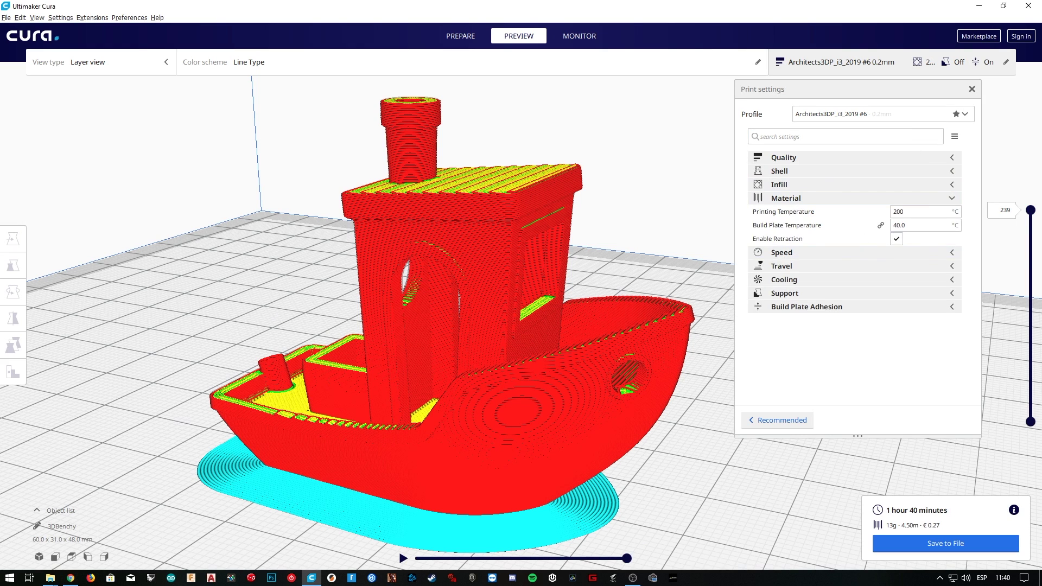
key(alt+Tab)
key(alt+Tab)
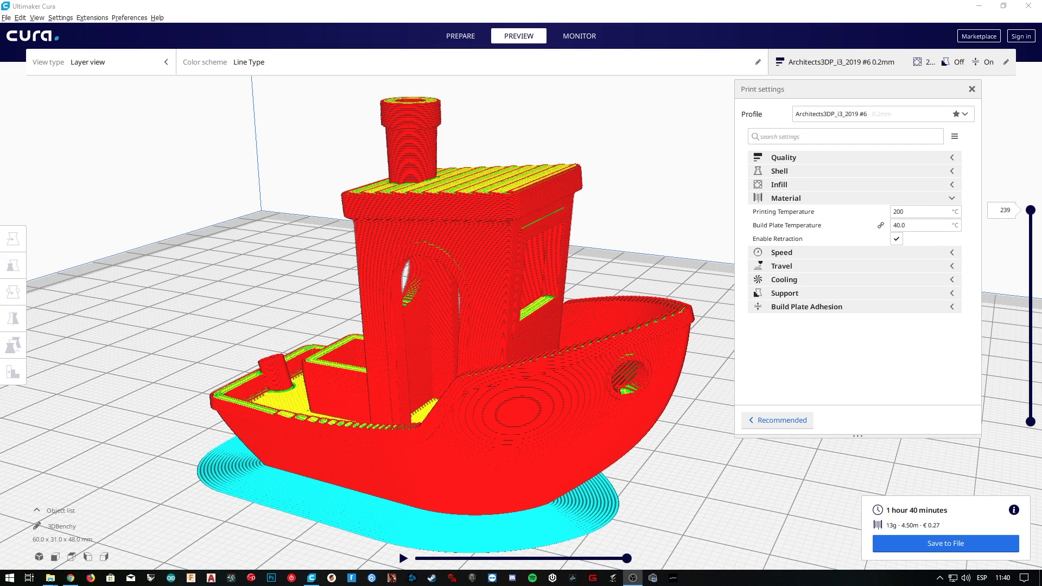
key(alt+Tab)
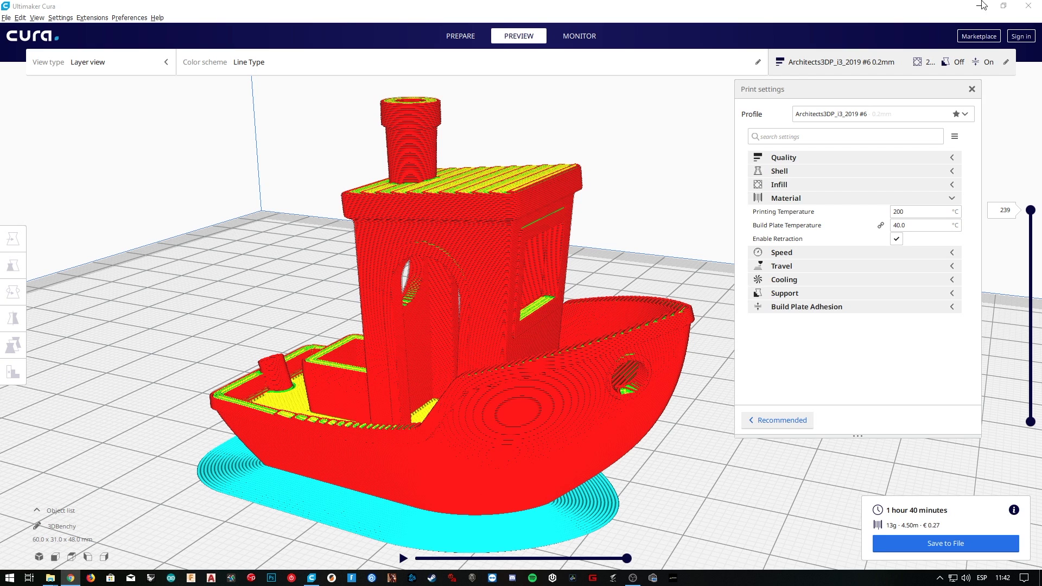
click(897, 239)
click(896, 239)
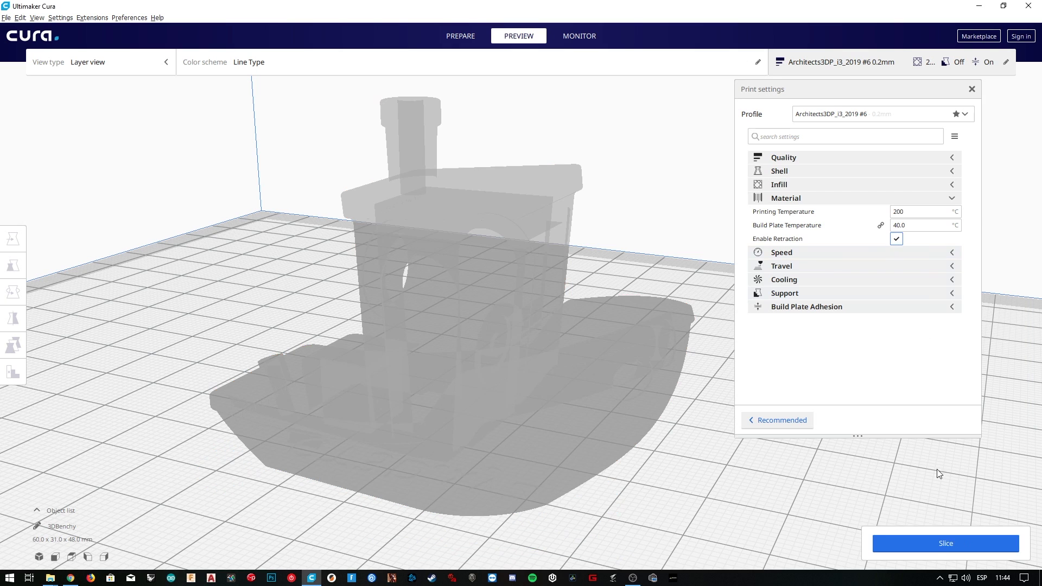
click(943, 199)
Tick Printing Temperature Initial Layer in Setting Visibility and close the preferences.
drag(519, 144, 244, 101)
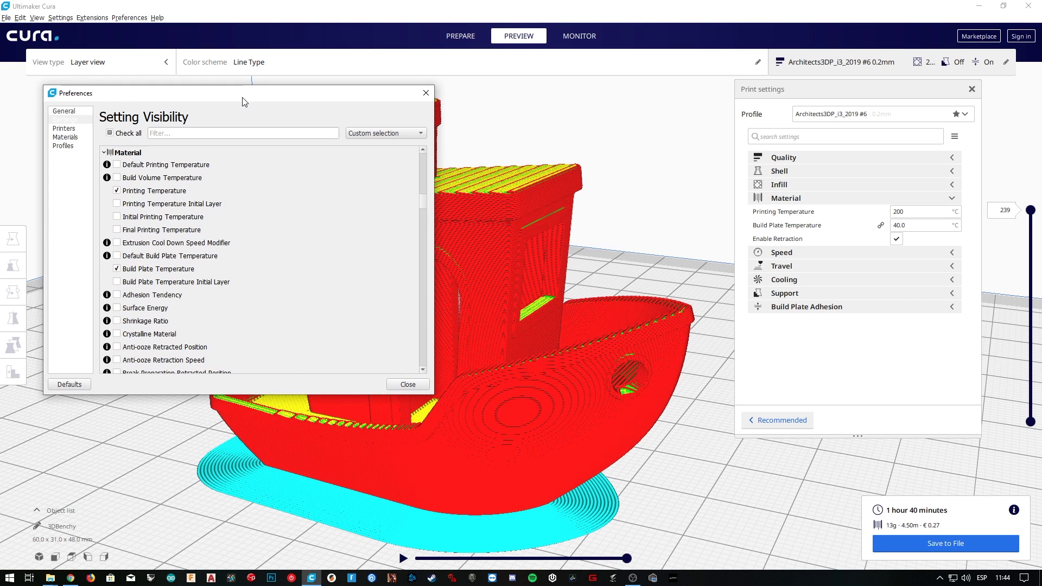
mouse_move(110, 181)
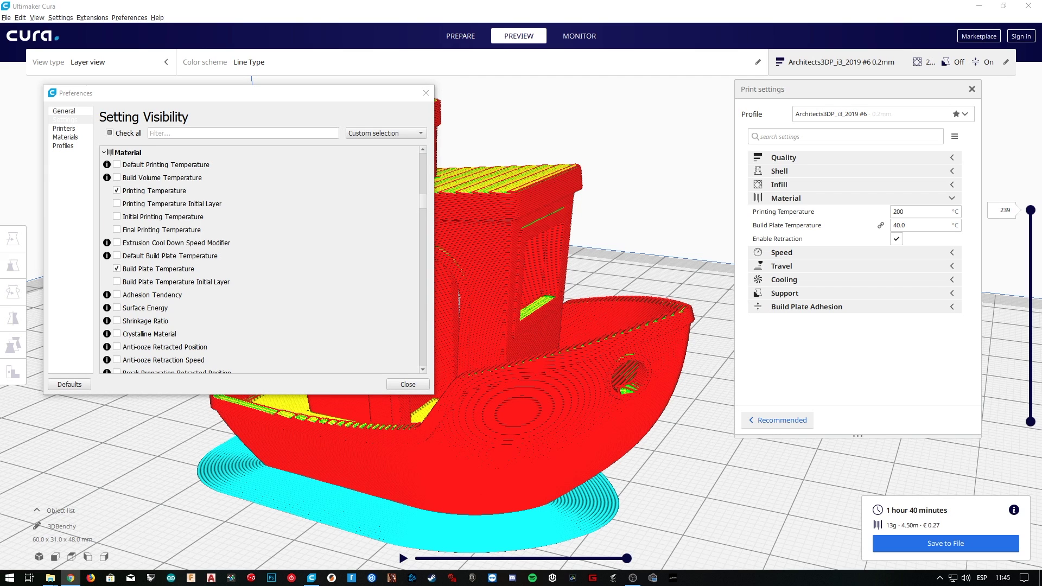
click(117, 203)
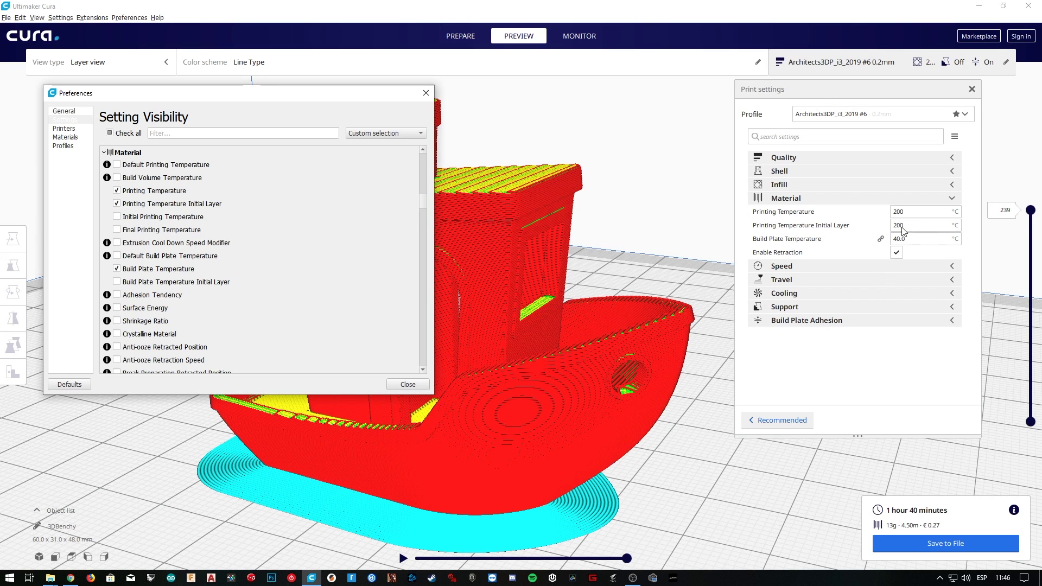
click(394, 386)
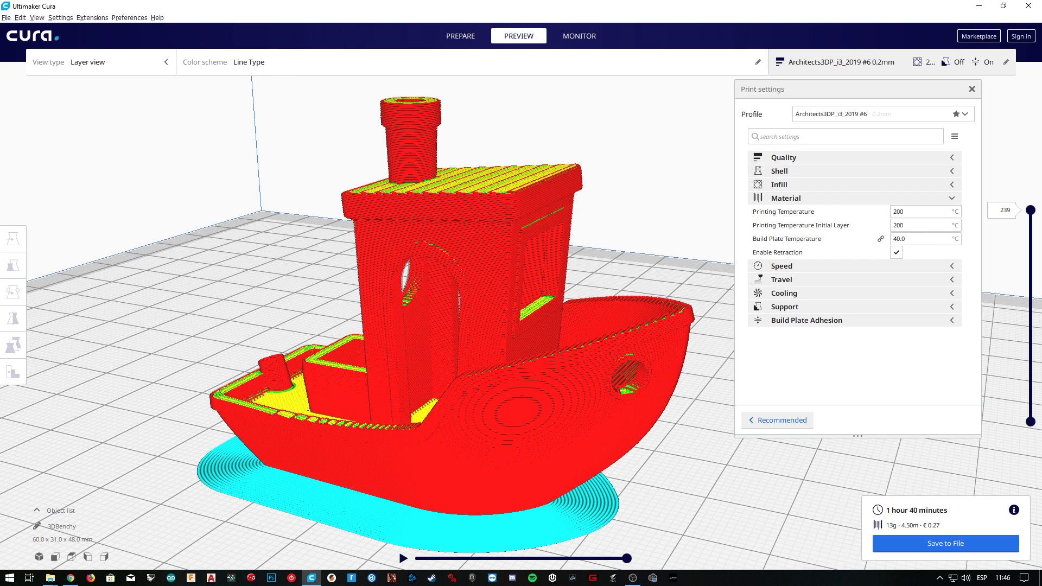
key(alt+Tab)
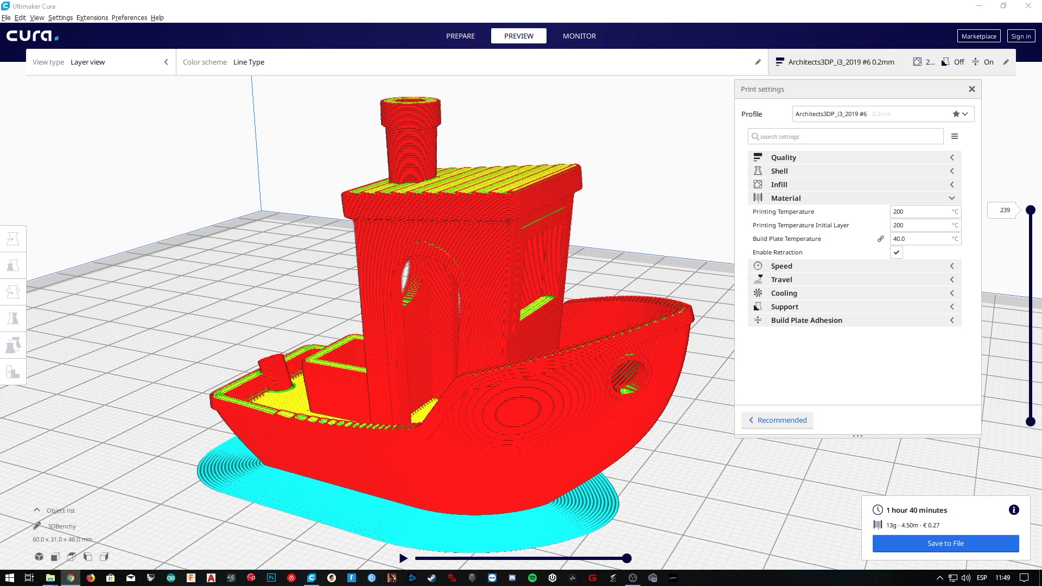
Set Printing Temperature Initial Layer to 210 °C and re-slice the model.
double_click(899, 224)
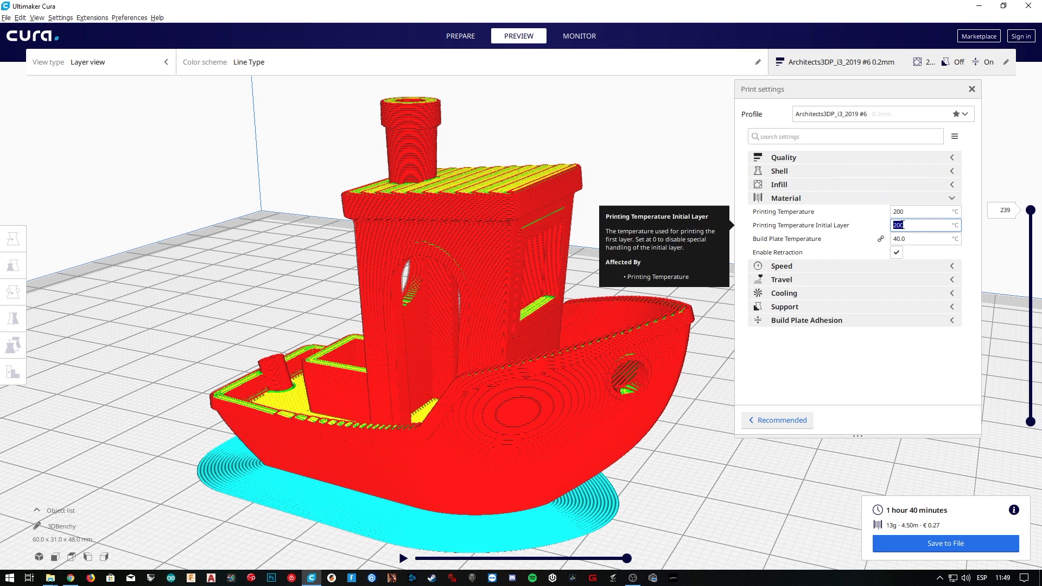
text(210)
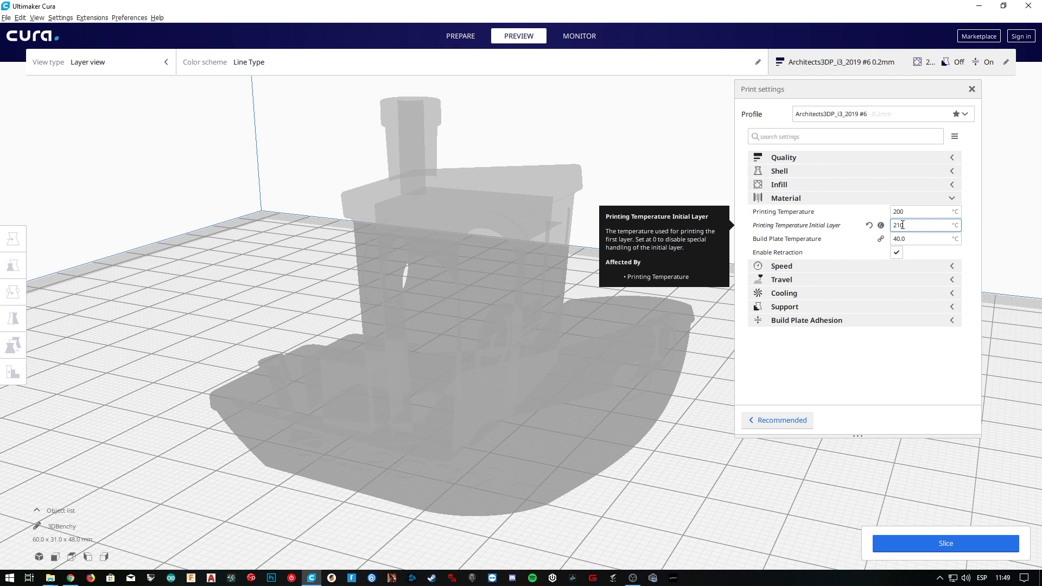
click(920, 548)
Make Build Plate Temperature Initial Layer visible under the Material settings.
click(943, 198)
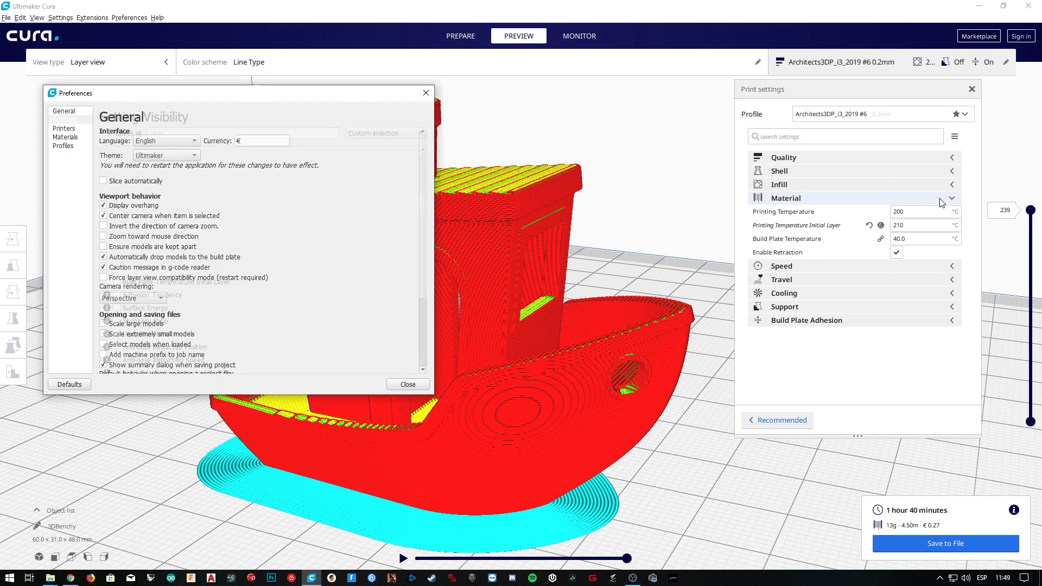
click(117, 217)
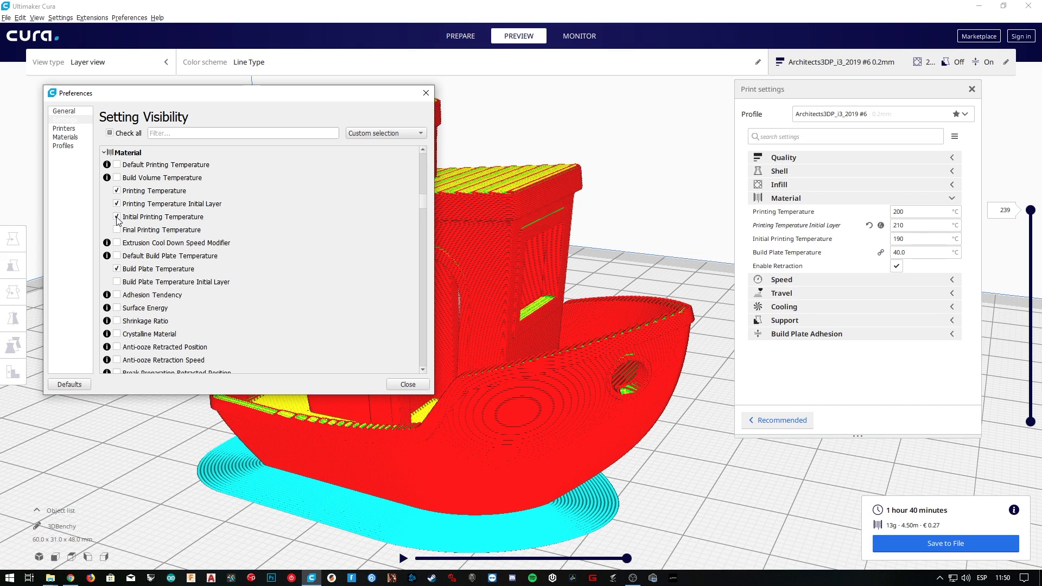
click(117, 230)
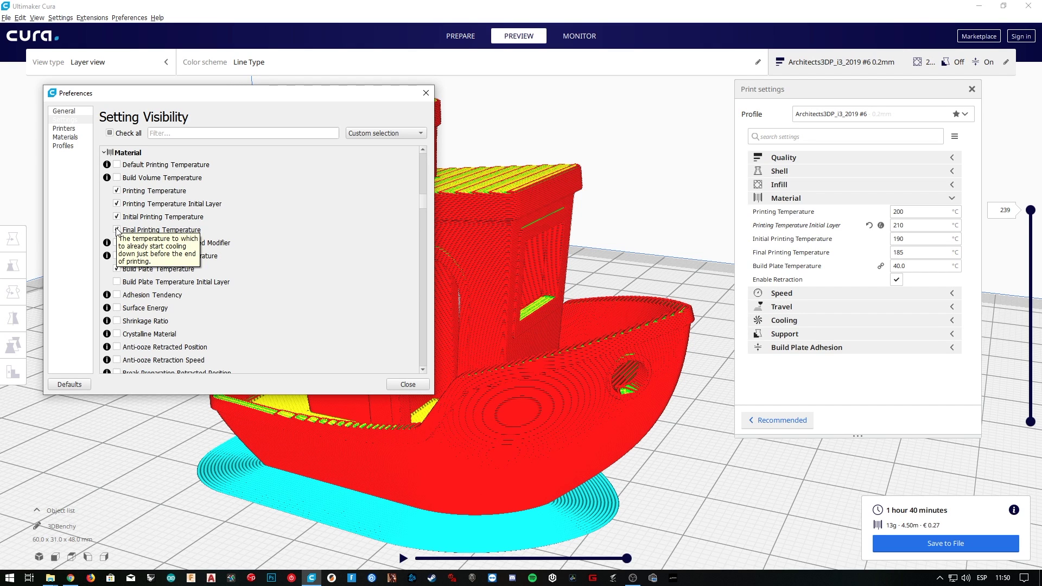
click(117, 230)
click(116, 218)
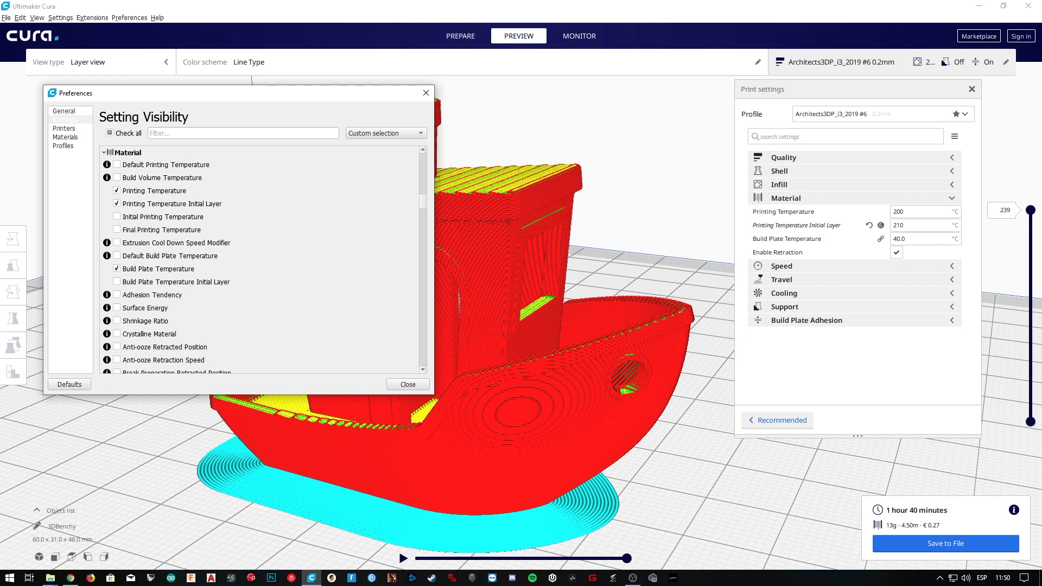
click(142, 285)
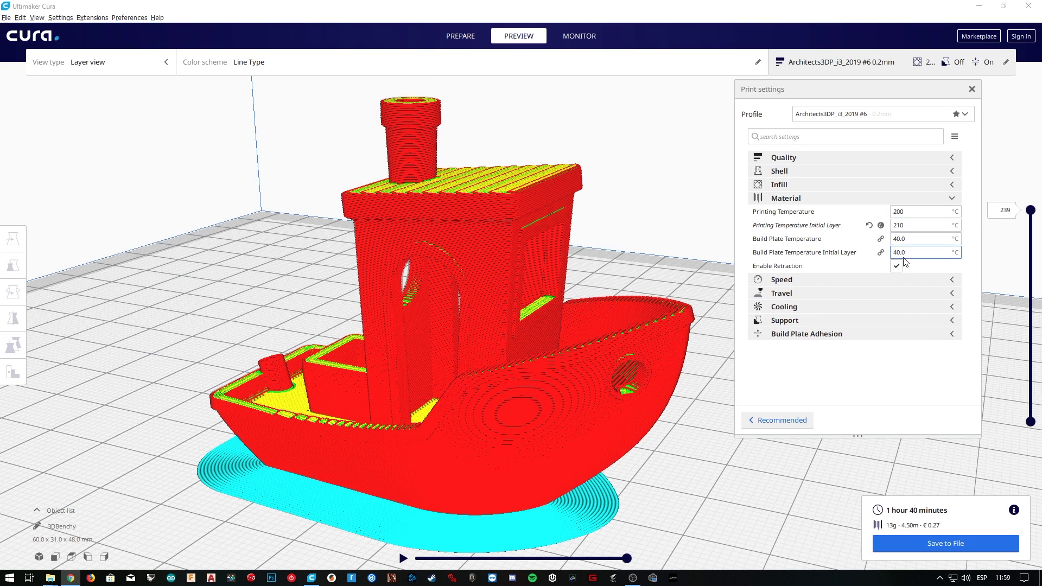
Enter 50 °C for Build Plate Temperature Initial Layer, re-entering it so the Benchy re-slices.
double_click(911, 250)
key(BackSpace)
key(BackSpace)
key(BackSpace)
key(BackSpace)
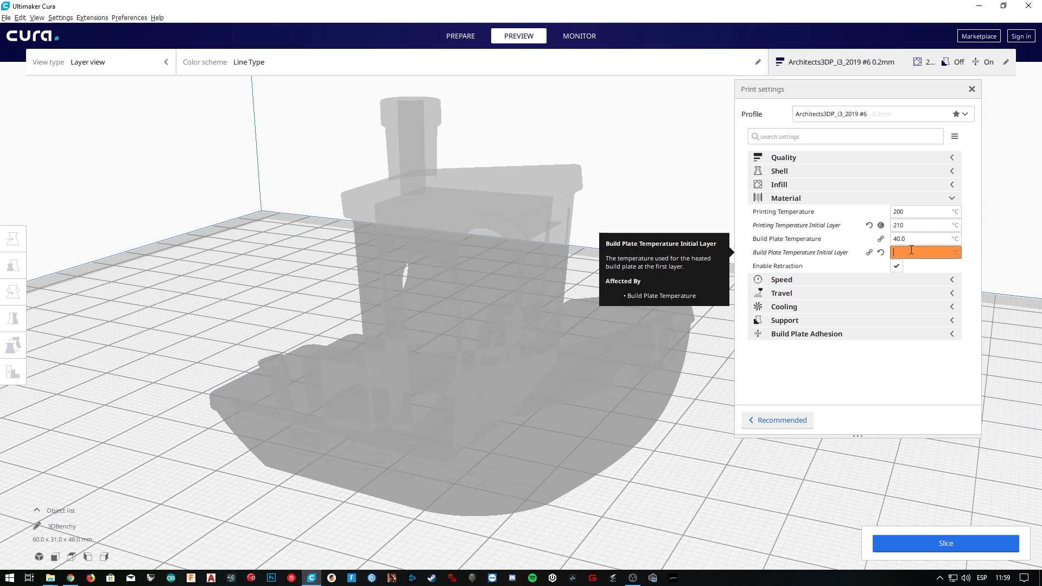
text(50)
click(912, 540)
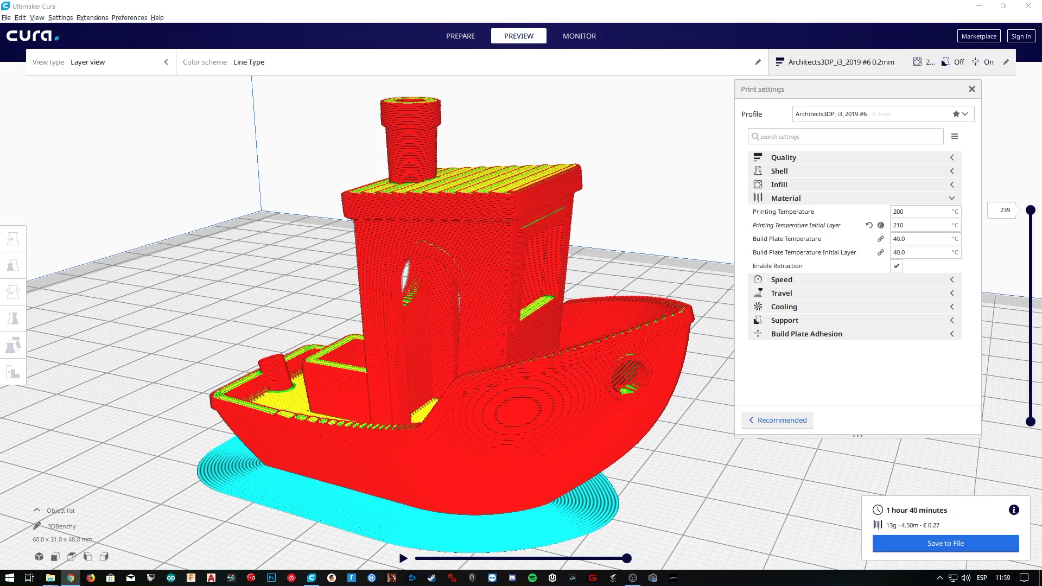
drag(902, 252, 912, 250)
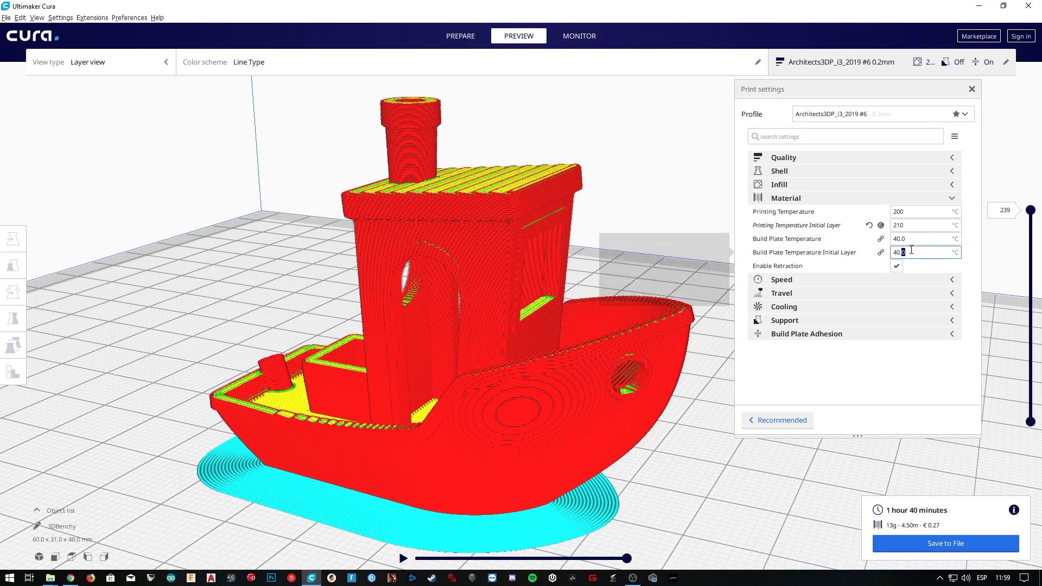
key(BackSpace)
key(BackSpace)
key(BackSpace)
key(BackSpace)
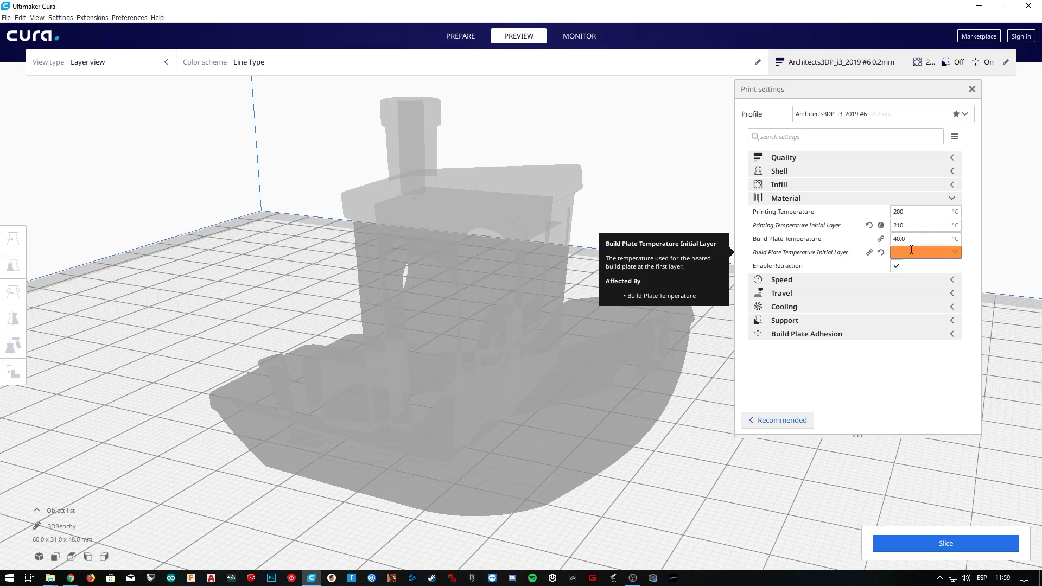
text(50)
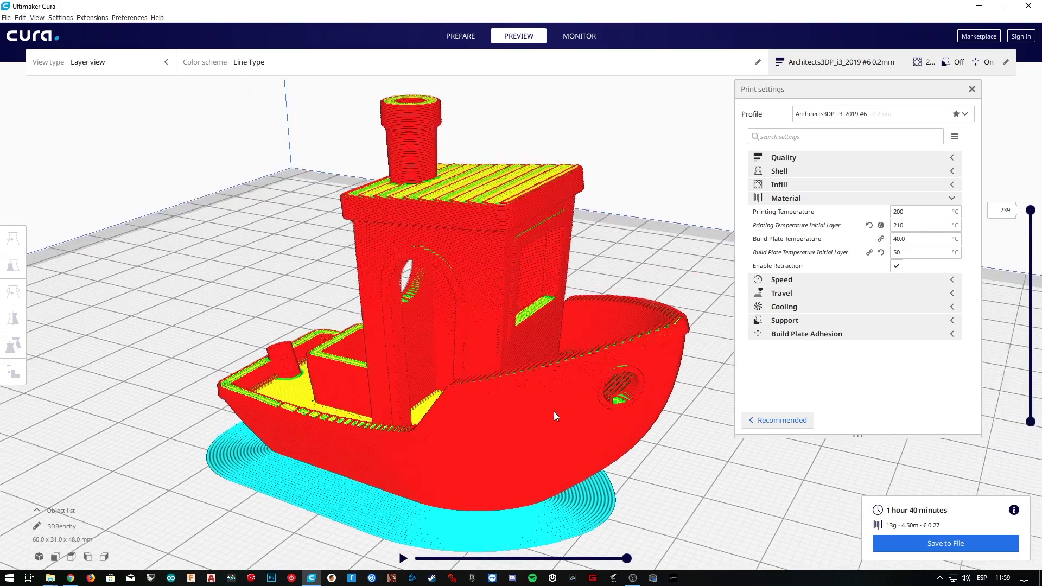
mouse_move(553, 412)
right_down()
mouse_move(530, 415)
mouse_move(564, 405)
right_up()
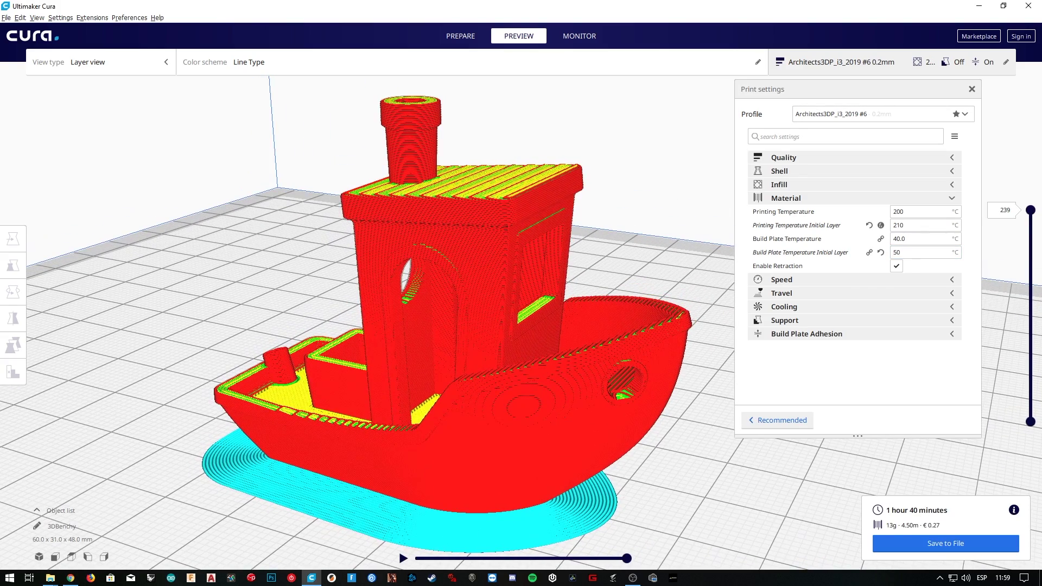
click(941, 198)
Tick Flow and Initial Layer Flow (both 100%) in Setting Visibility and close it.
scroll(192, 270, down, 2)
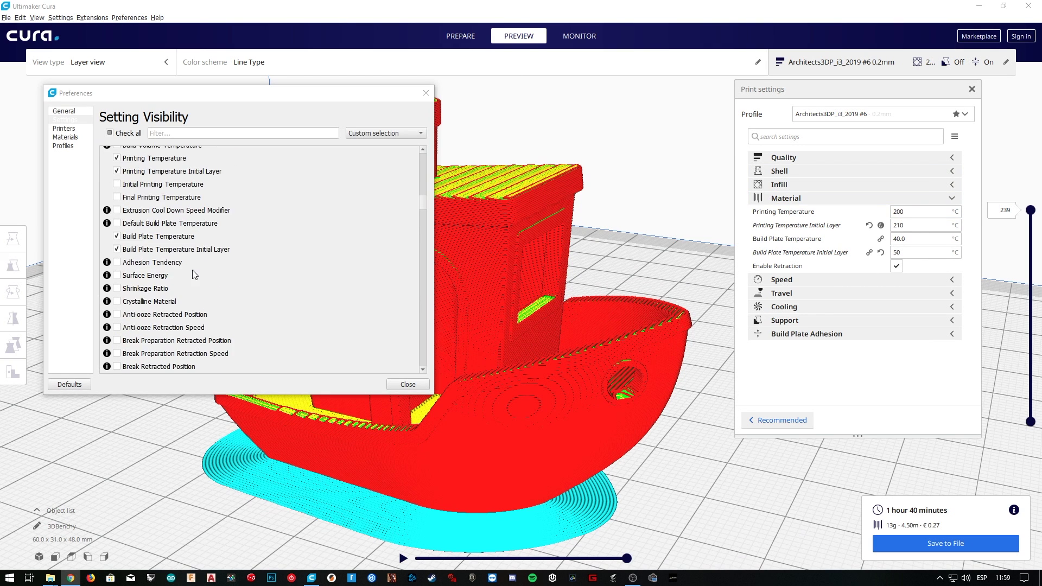
mouse_move(106, 232)
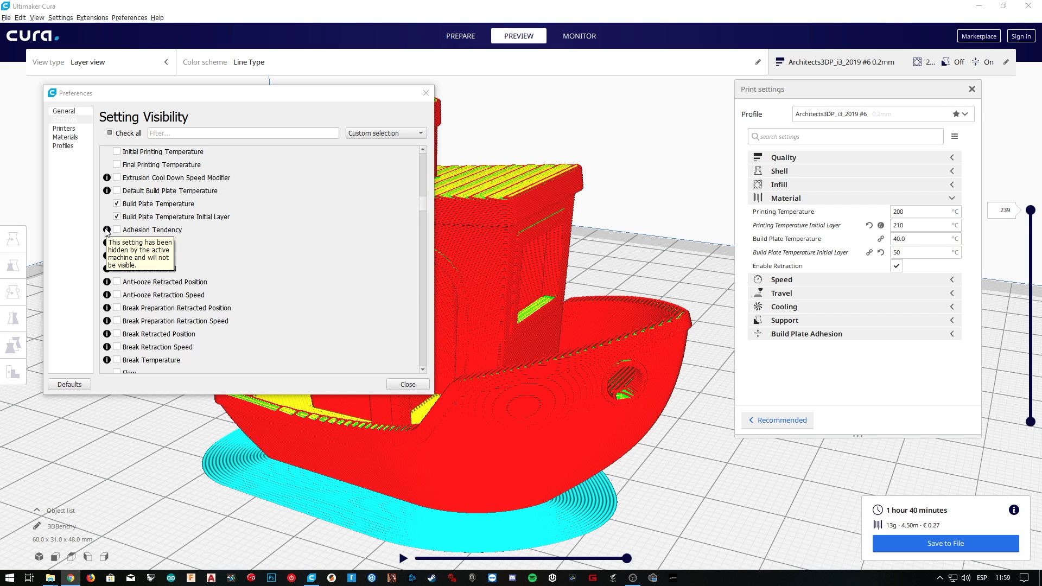
scroll(197, 264, down, 5)
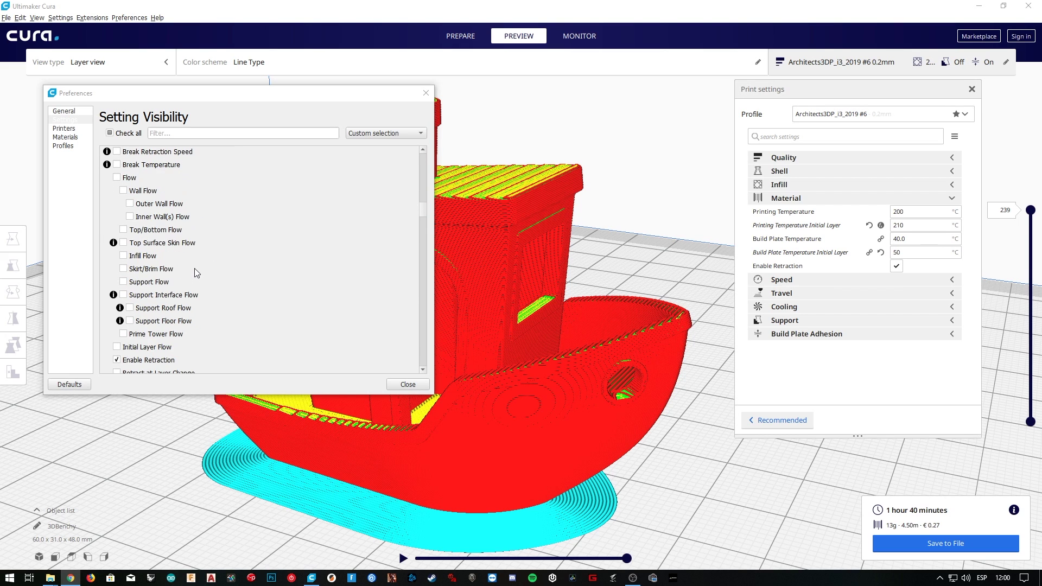
click(118, 180)
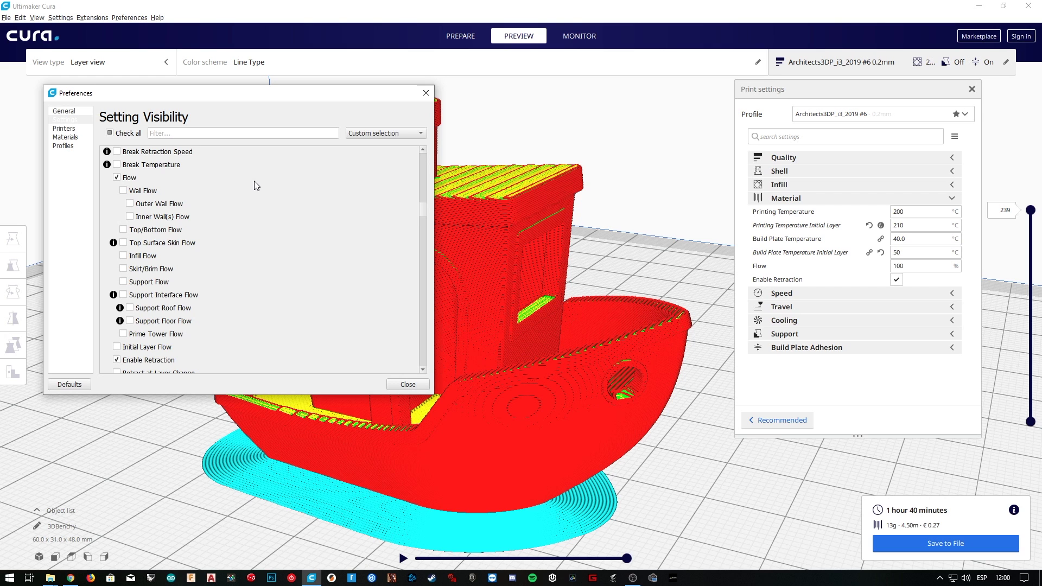
scroll(254, 180, down, 1)
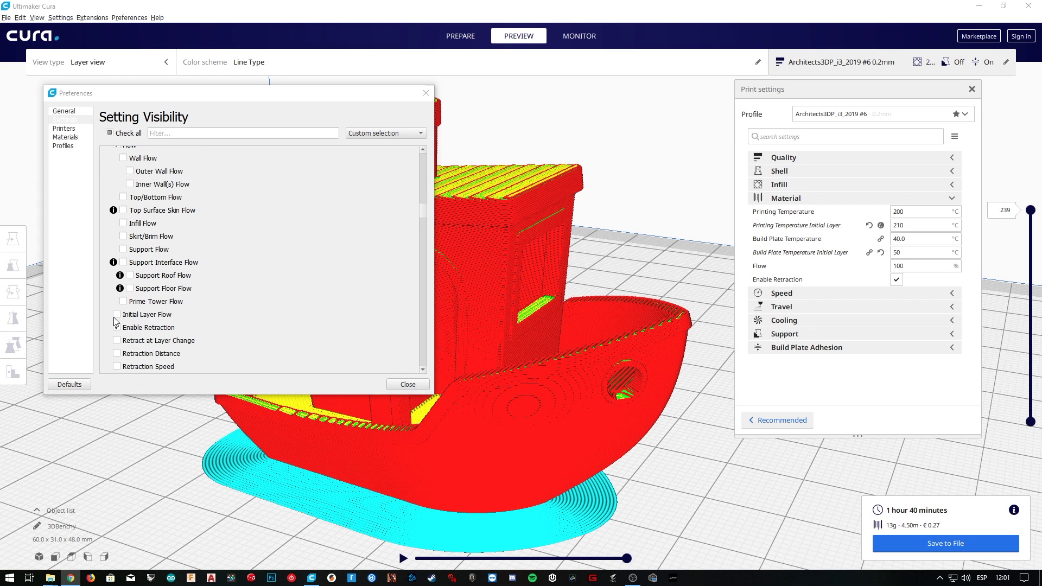
click(117, 314)
click(407, 384)
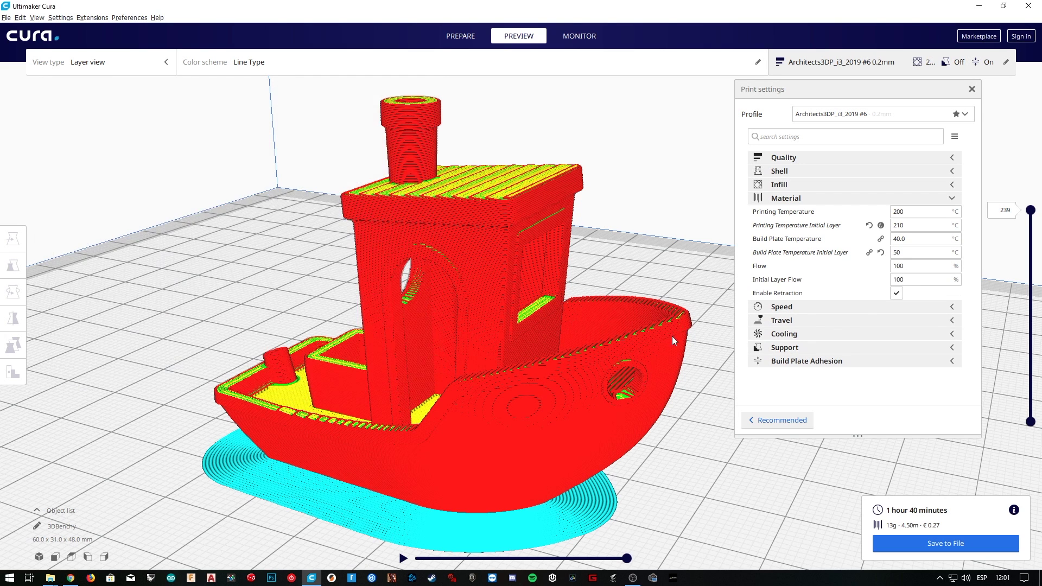
right_drag(646, 414, 529, 393)
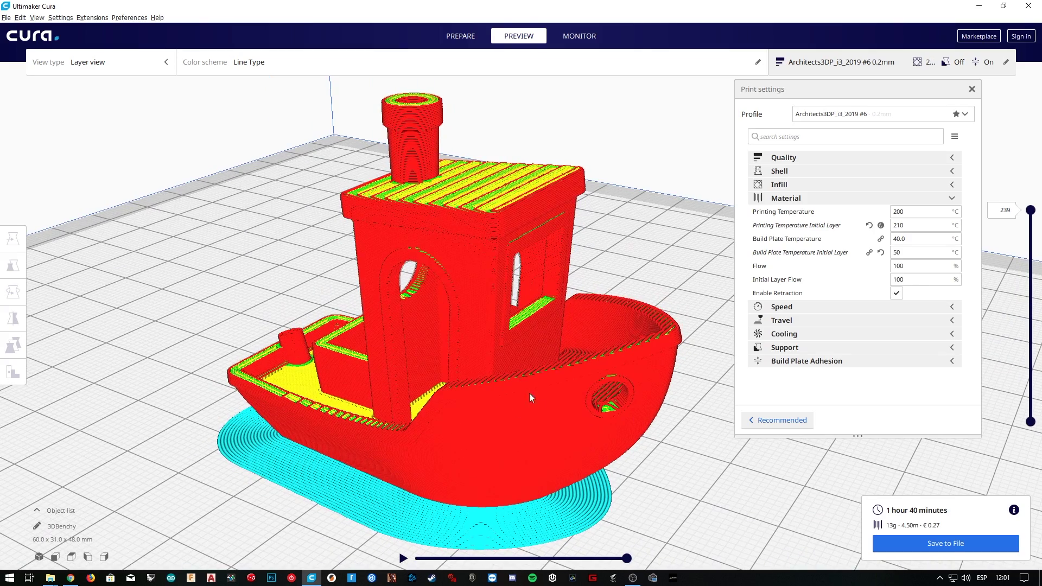
click(70, 578)
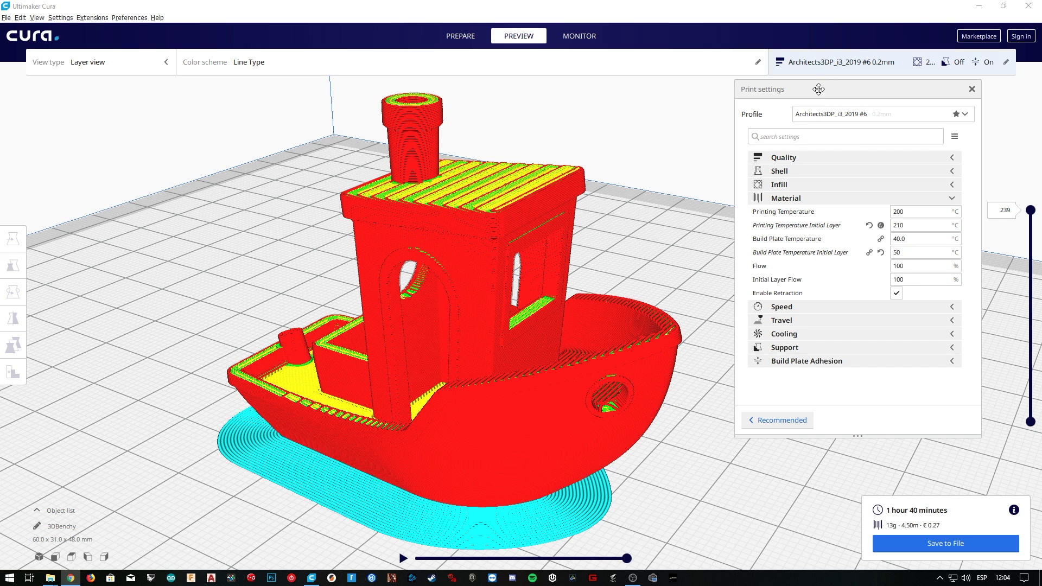
Tick Retract at Layer Change, Retraction Distance, Retraction Speed and Retraction Extra Prime Amount for visibility.
click(939, 199)
scroll(208, 254, down, 6)
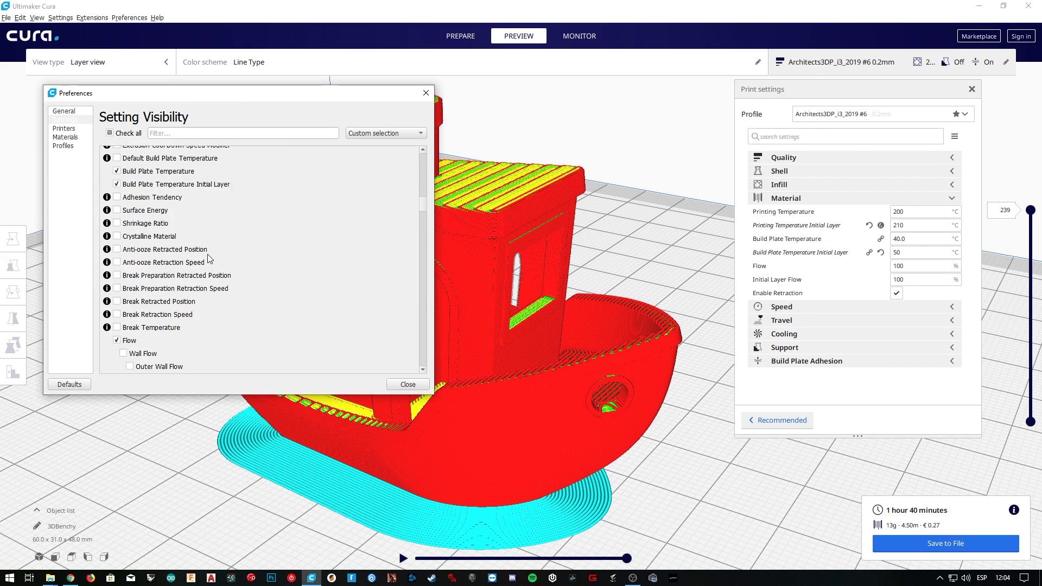
scroll(207, 254, down, 5)
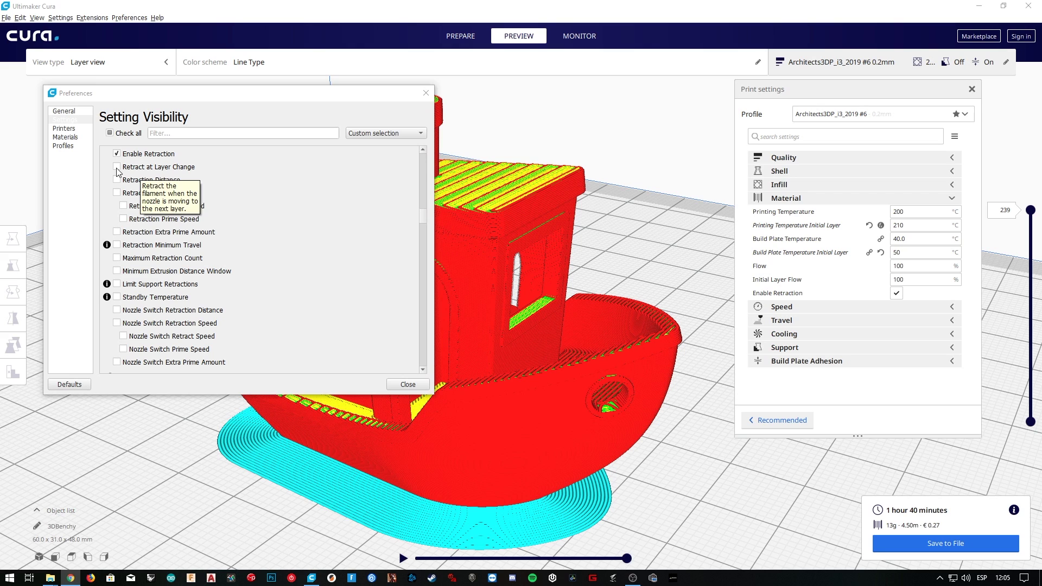
click(117, 167)
click(117, 179)
click(117, 193)
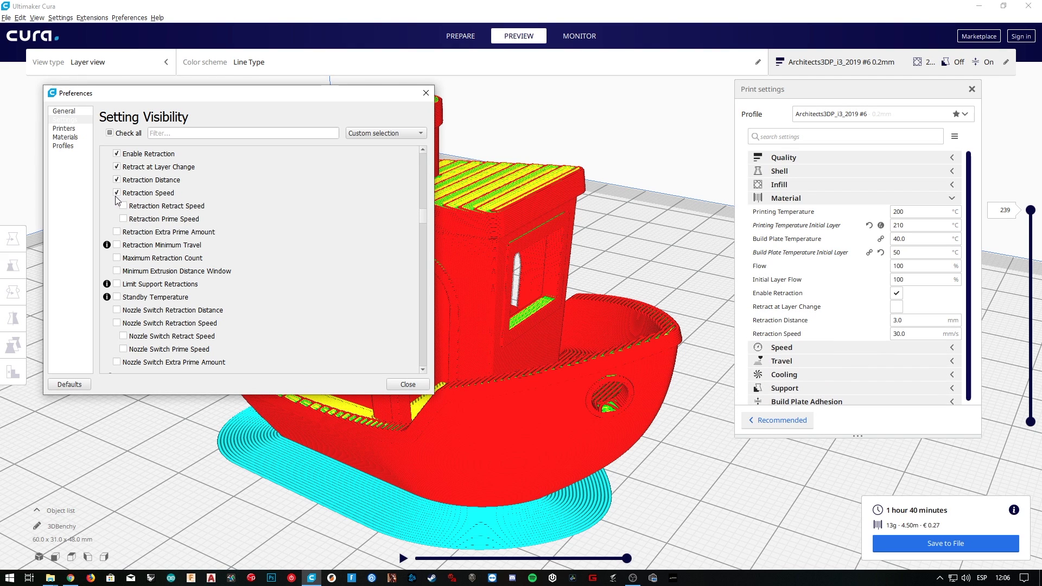
click(117, 232)
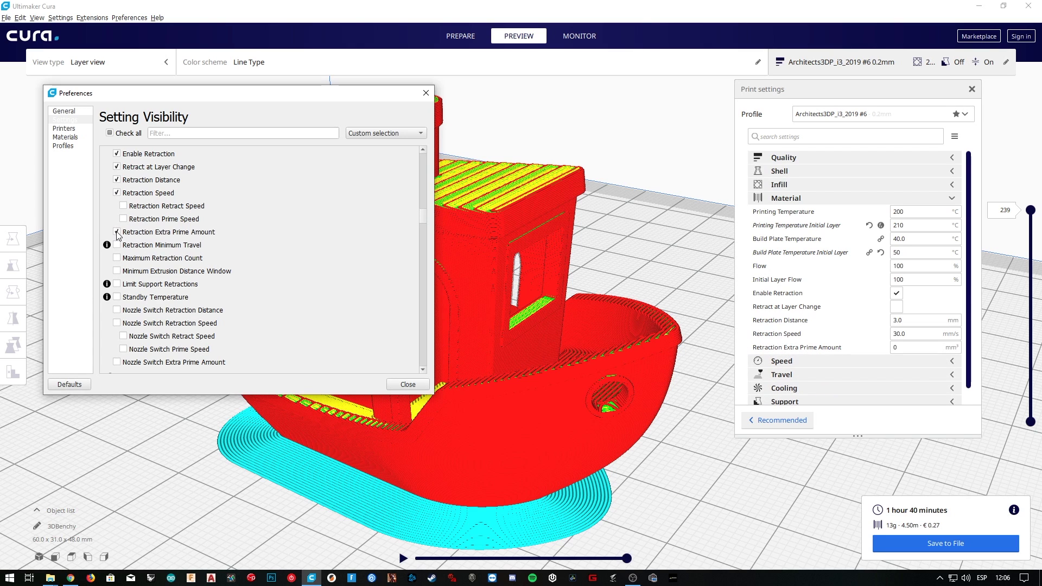
scroll(198, 298, down, 2)
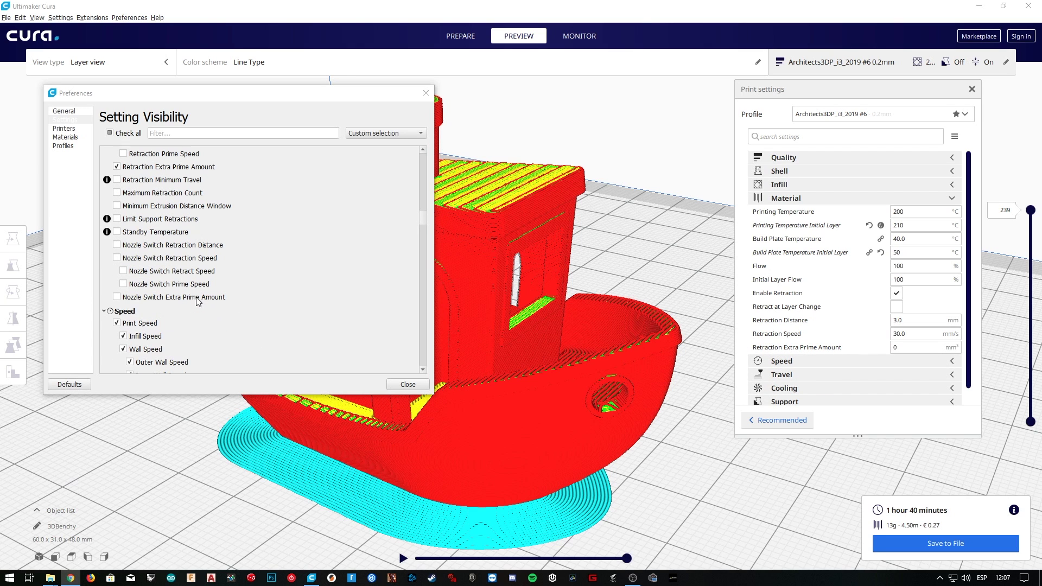
mouse_move(198, 302)
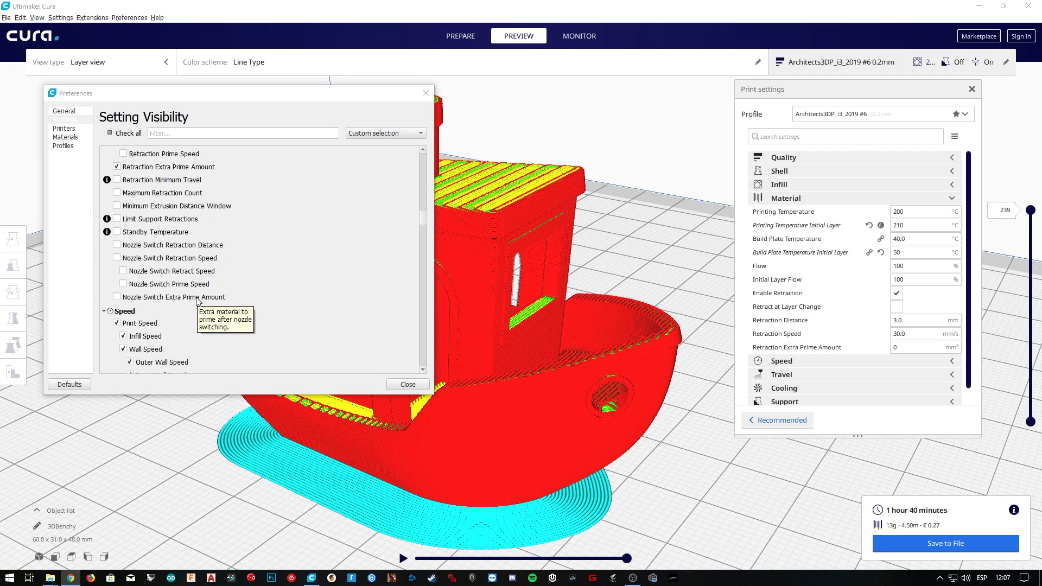
click(426, 93)
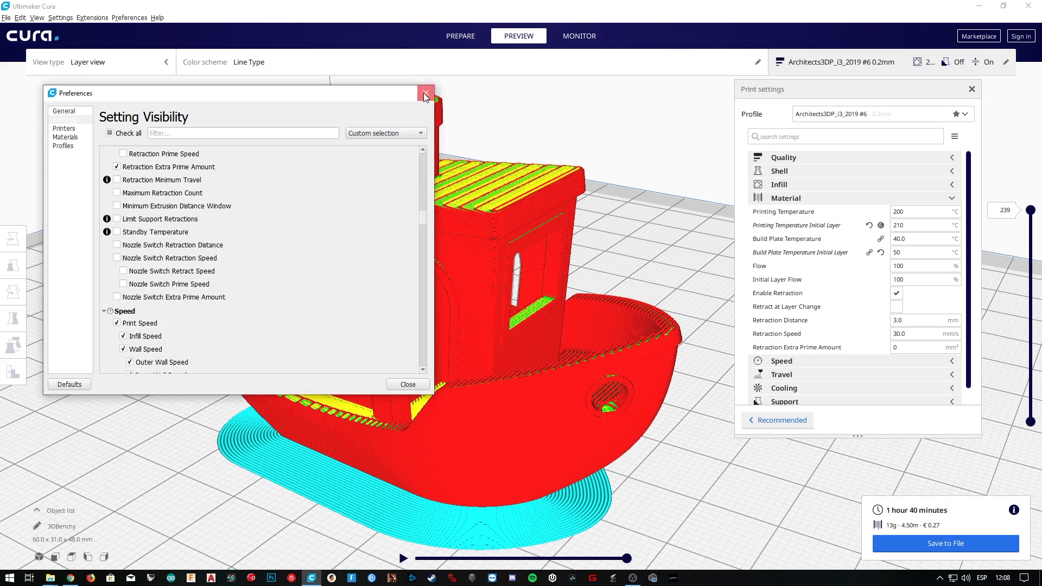
Enable Retract at Layer Change and start editing the retraction extra prime amount.
scroll(829, 267, down, 1)
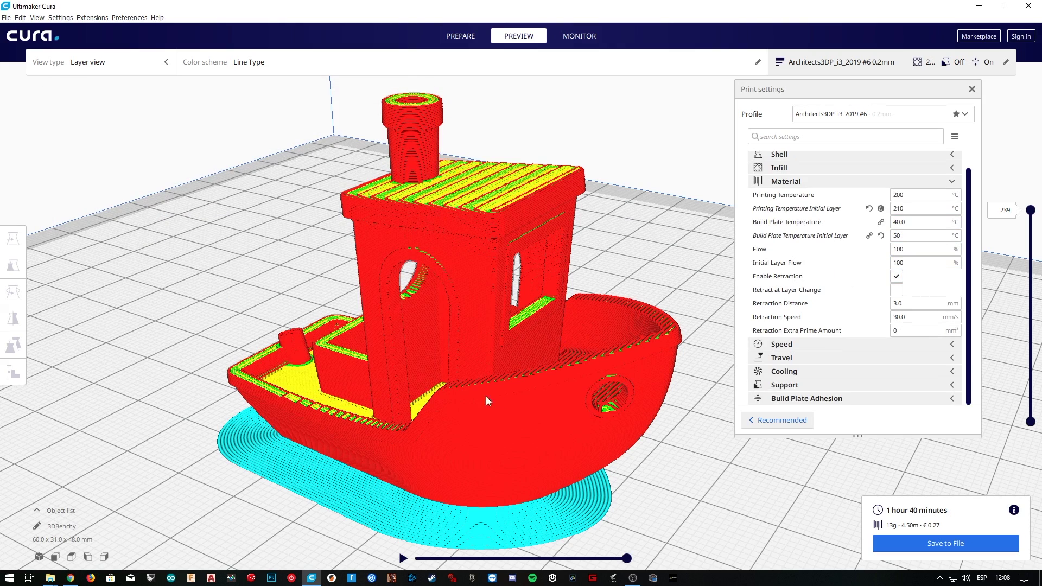
right_drag(486, 396, 694, 465)
scroll(912, 315, up, 1)
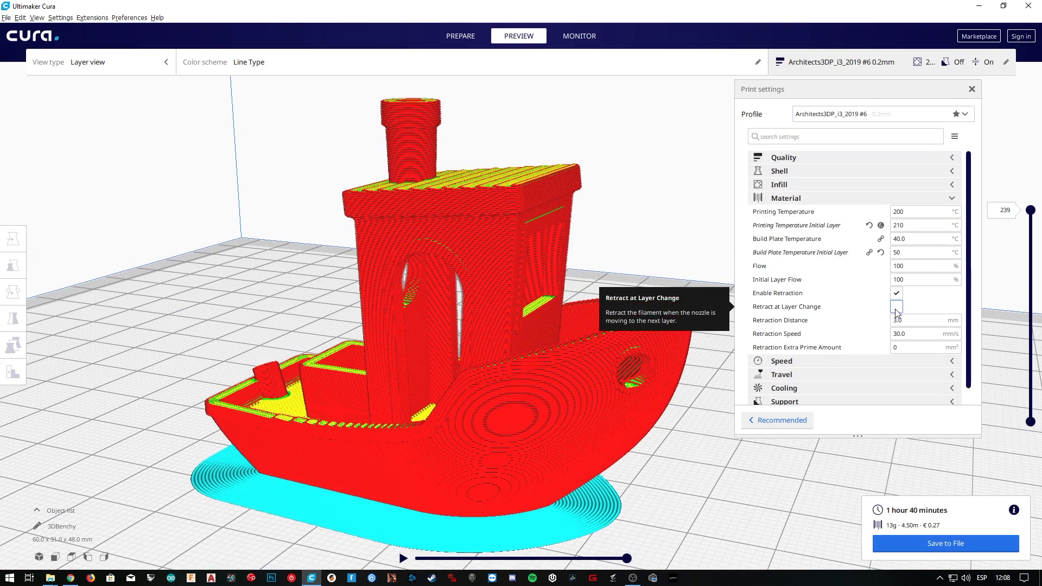
click(897, 307)
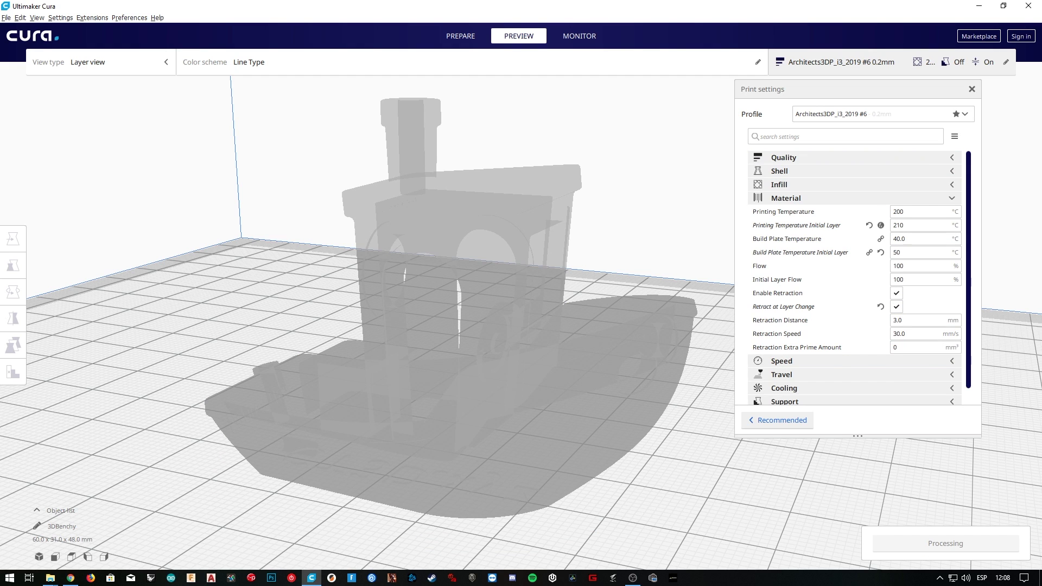
key(alt+Tab)
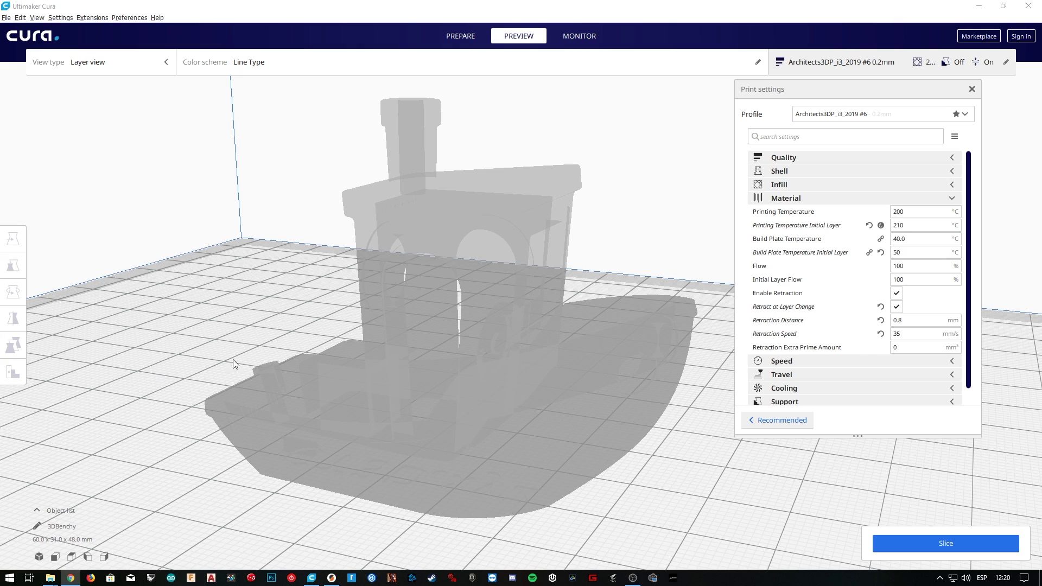
click(904, 347)
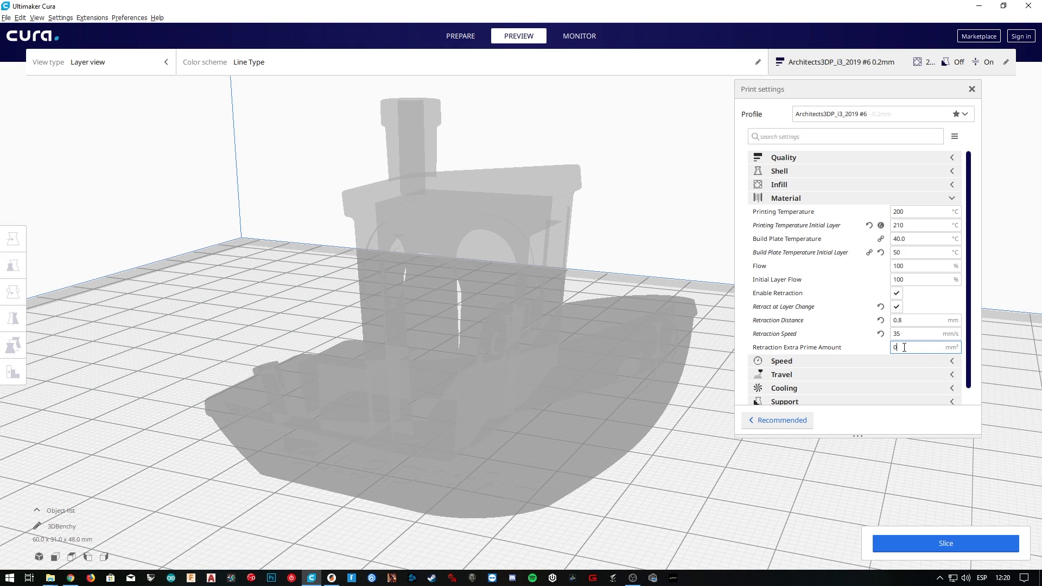
Enter 0.2 mm³ as Retraction Extra Prime Amount and write the overrides into the Architects3DP_i3_2019 profile.
double_click(904, 348)
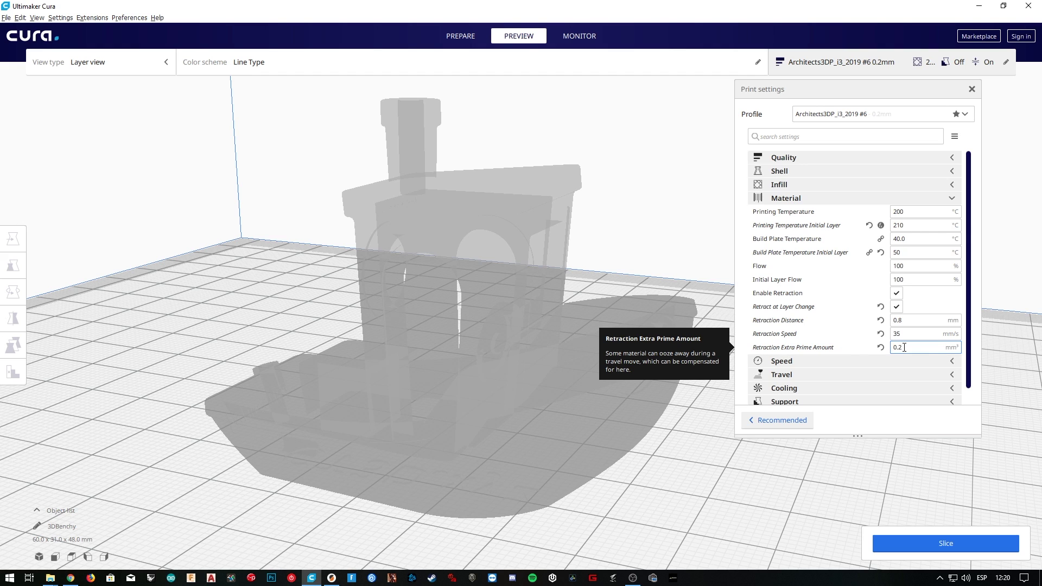
click(946, 544)
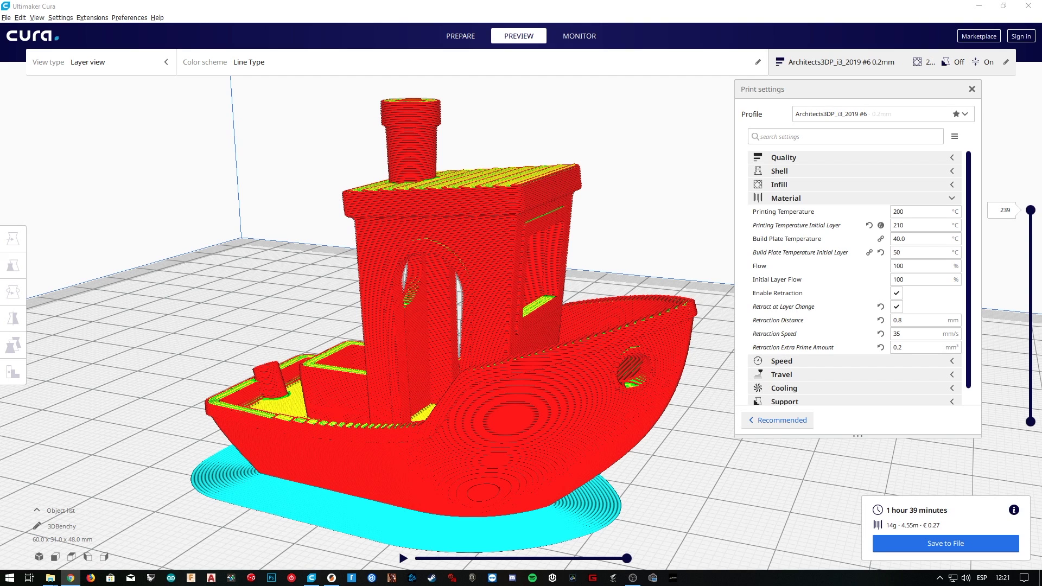
click(967, 116)
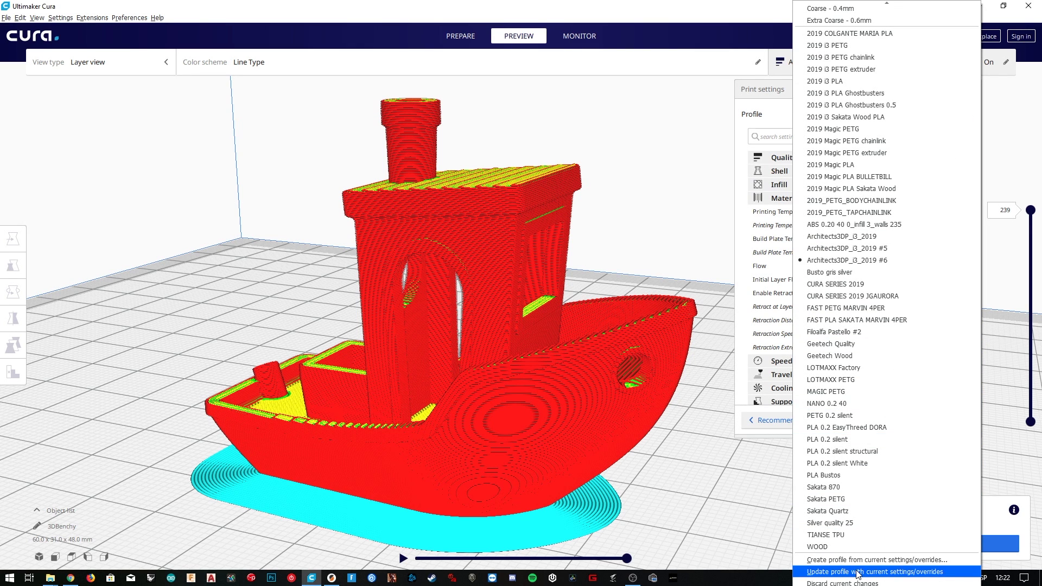
click(858, 571)
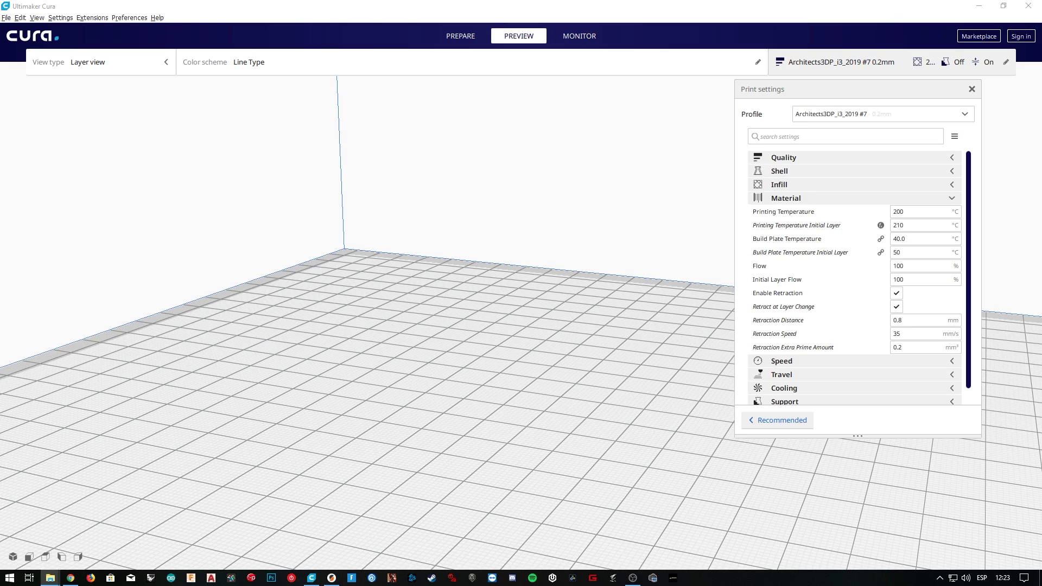
Slice the Mickey Mouse model and orbit the view around it.
scroll(401, 392, up, 5)
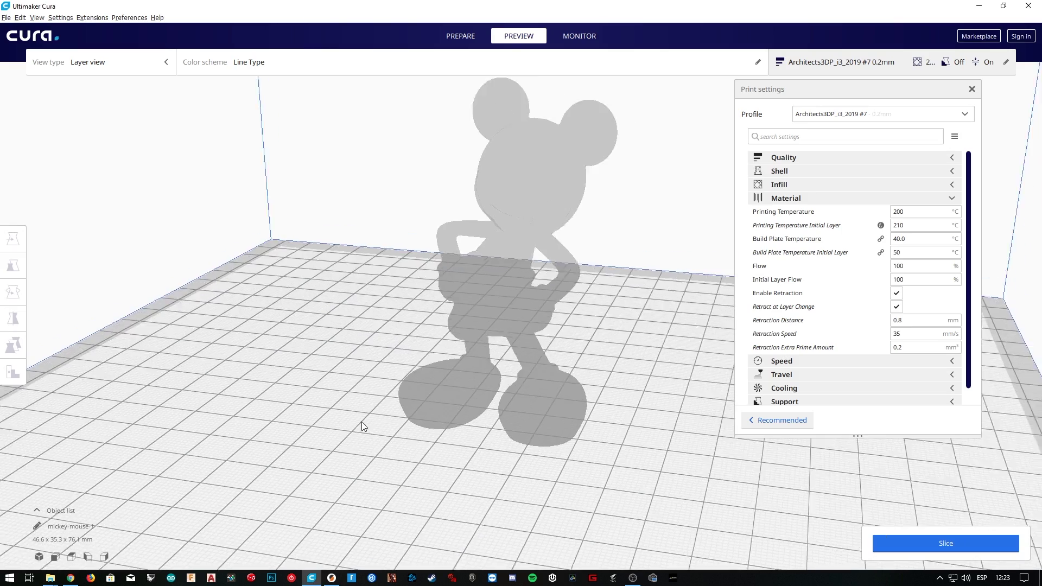
click(945, 544)
scroll(330, 433, down, 3)
right_drag(330, 432, 382, 449)
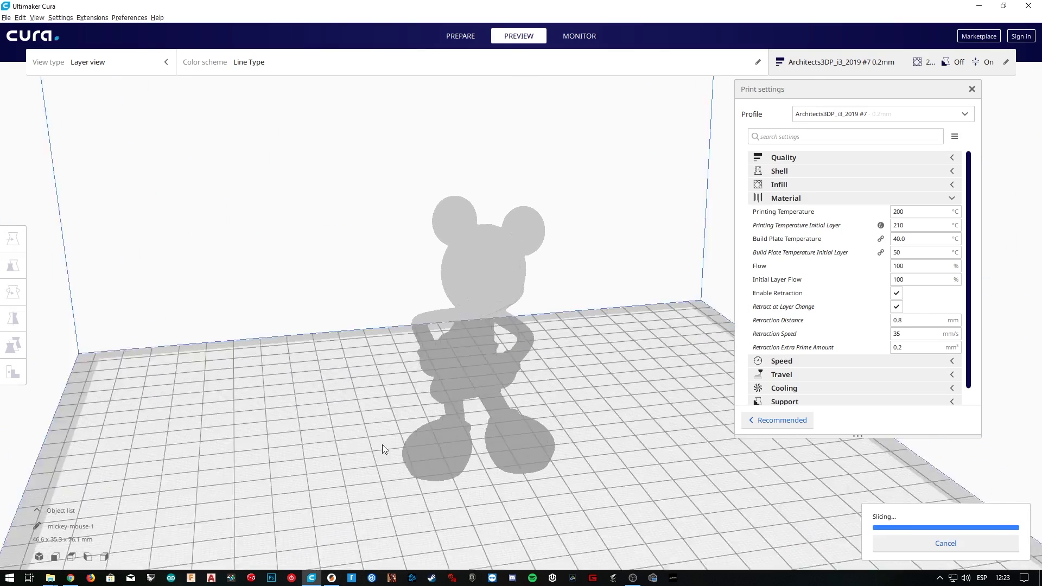
scroll(504, 353, up, 3)
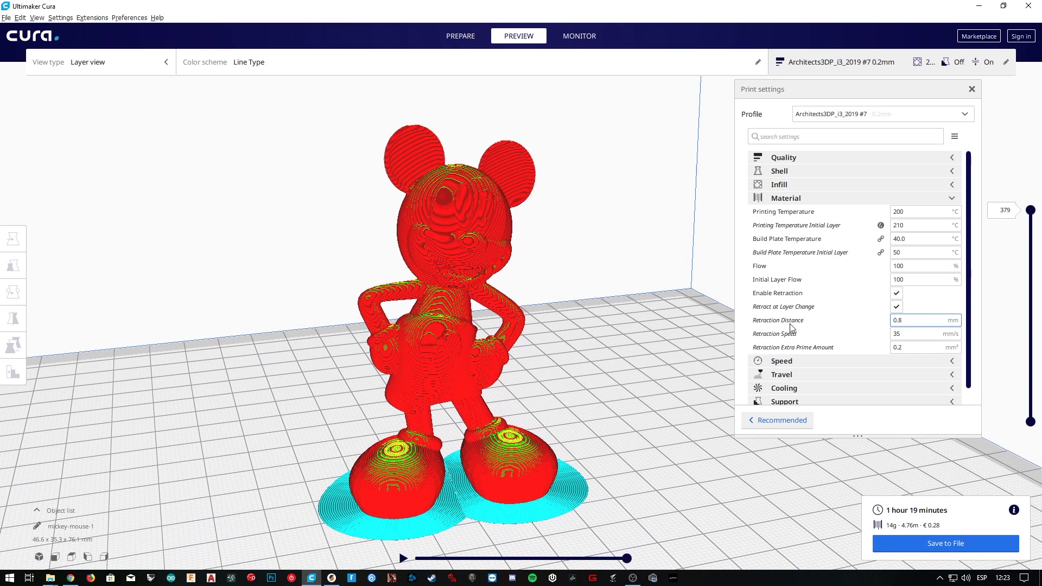
Tick Generate Support in the Support settings so the model re-slices with supports.
click(795, 202)
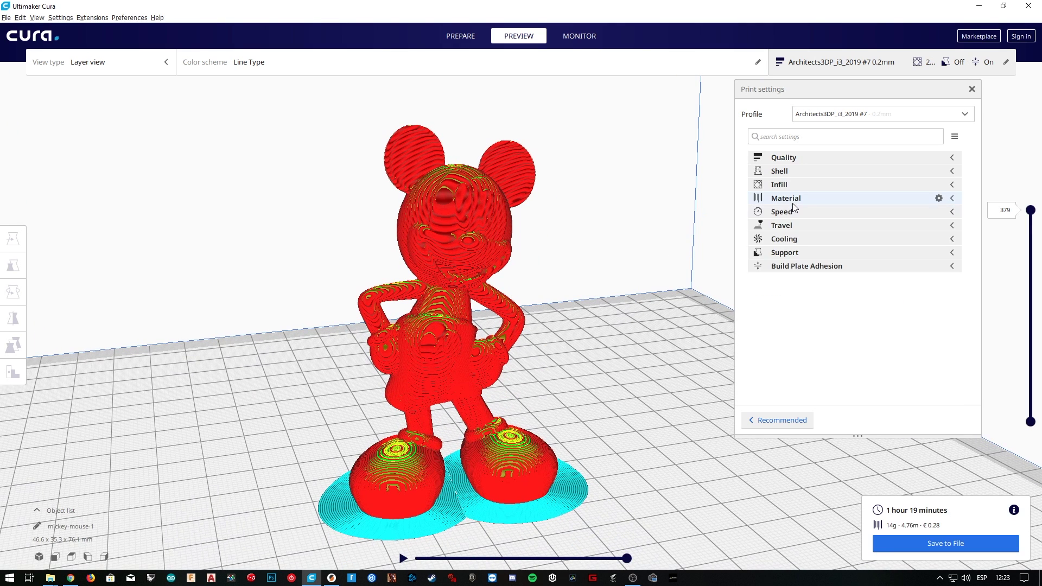
click(785, 253)
click(893, 270)
click(785, 252)
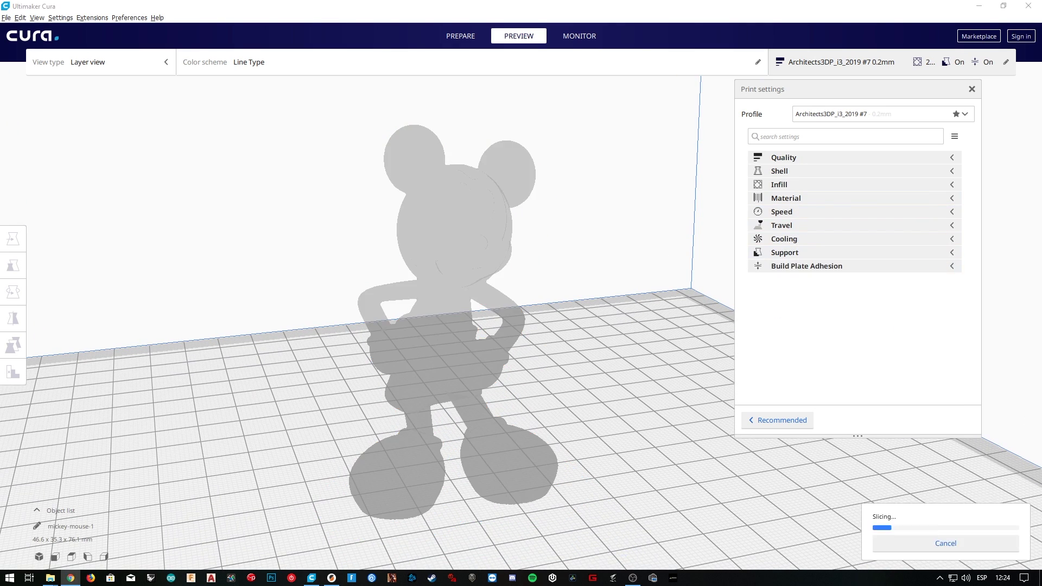